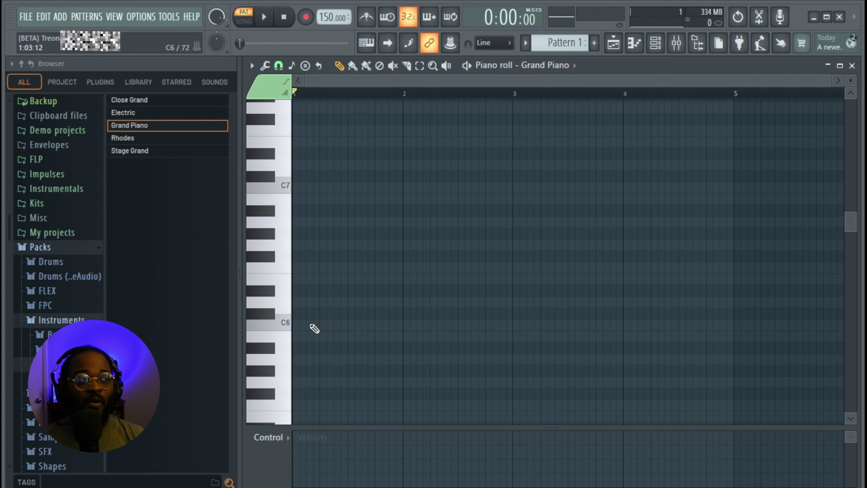
- Draw the C minor scale from C5 to C6 as stacked one-bar notes in bar 1, and delete all of them
scroll(314, 328, down, 4)
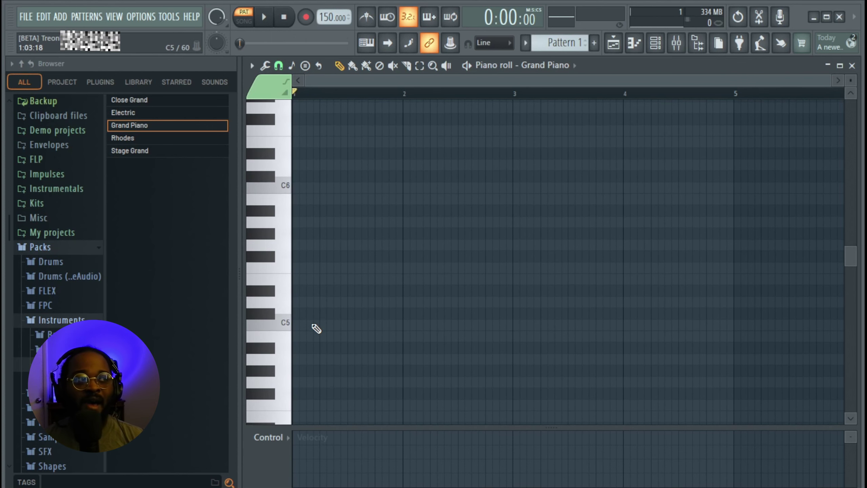
click(297, 324)
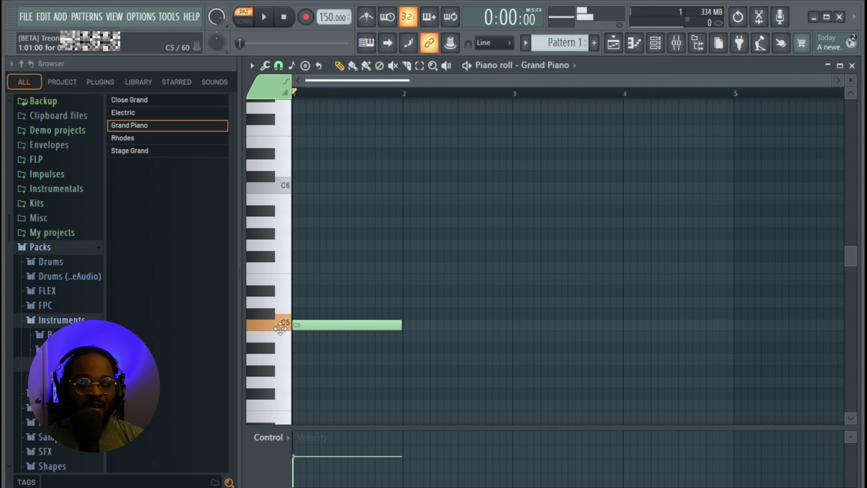
click(301, 303)
drag(300, 304, 291, 305)
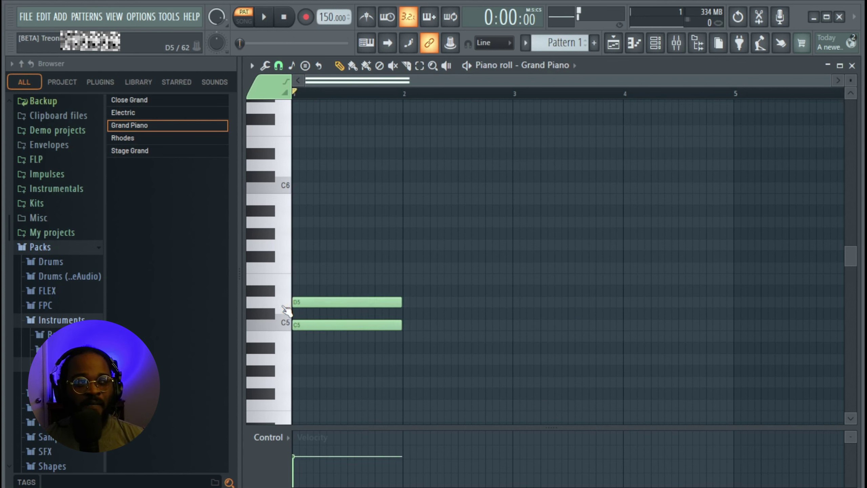
click(296, 291)
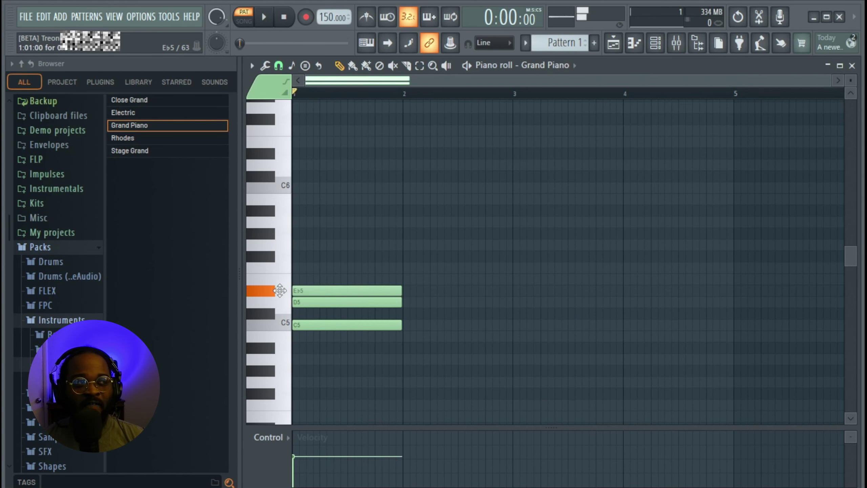
click(297, 268)
click(299, 245)
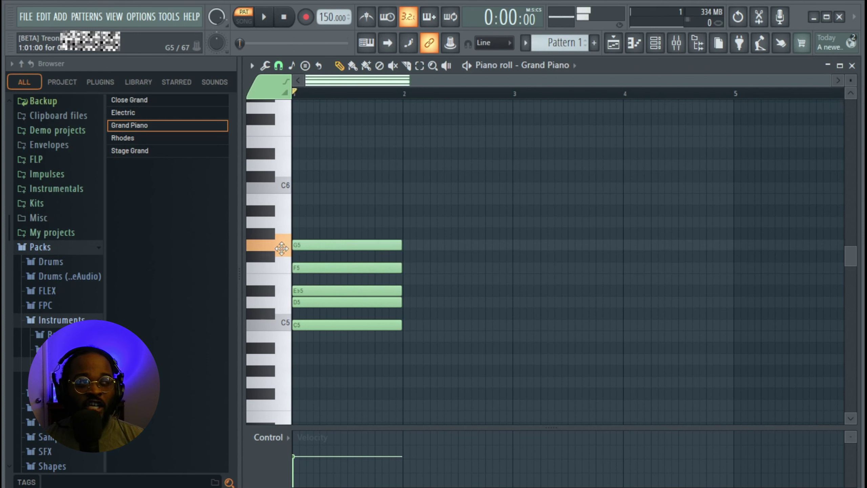
click(300, 233)
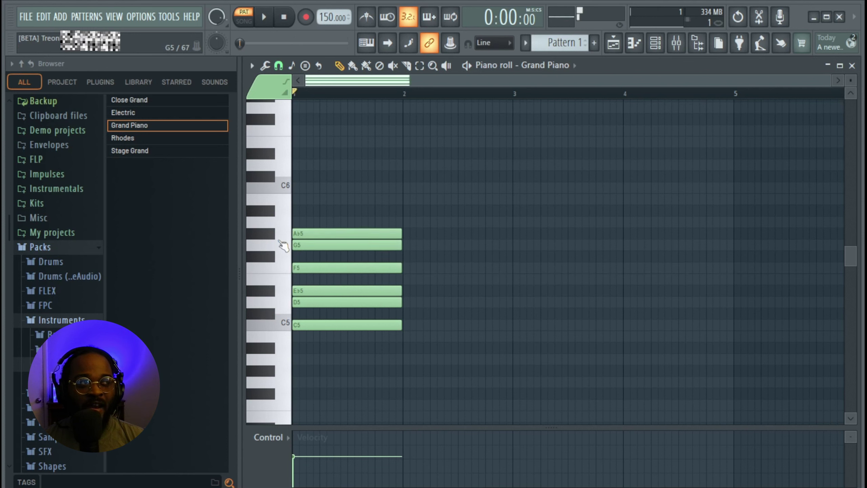
click(305, 211)
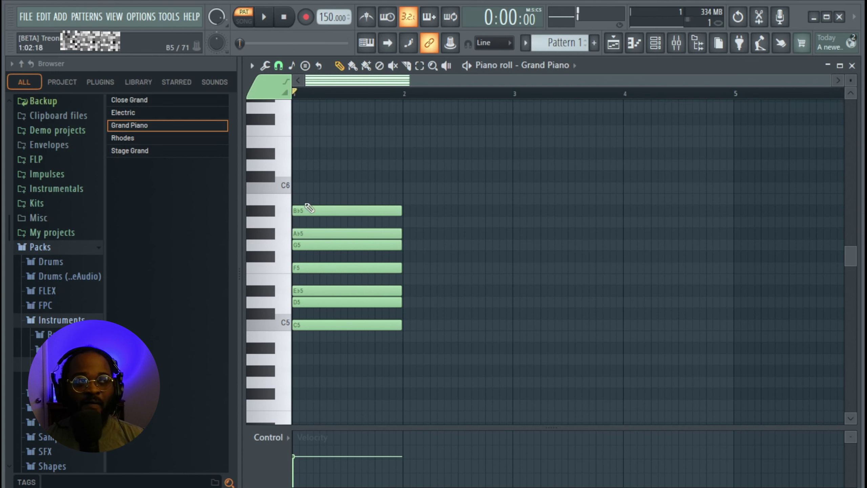
click(306, 188)
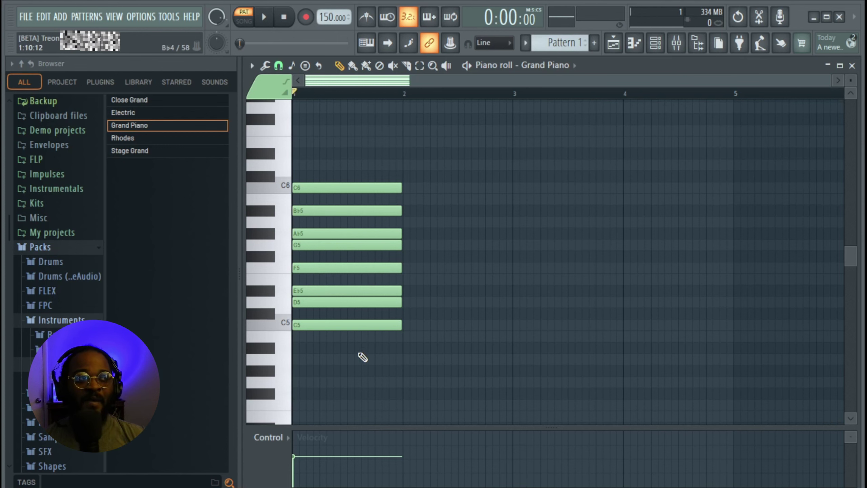
key(ctrl+a)
key(Delete)
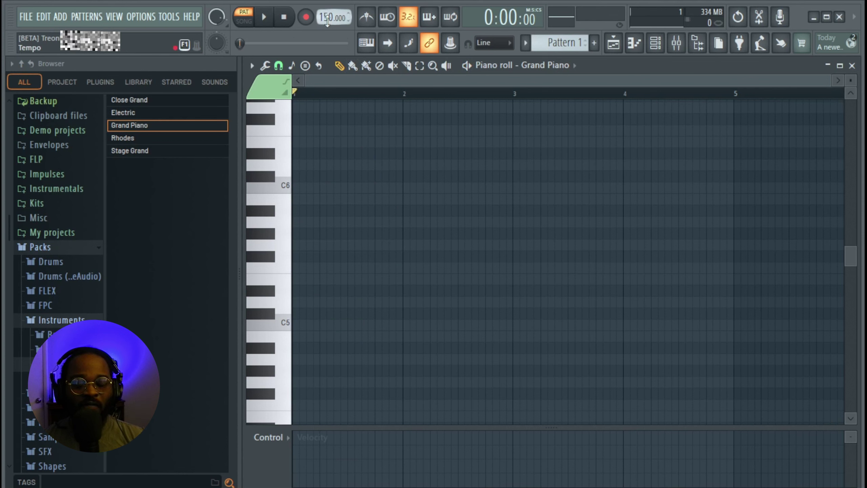
- Draw one-bar root notes C5, B♭4, A♭4 and B♭4 across bars 1 to 4, and quantize them with the default template
click(303, 324)
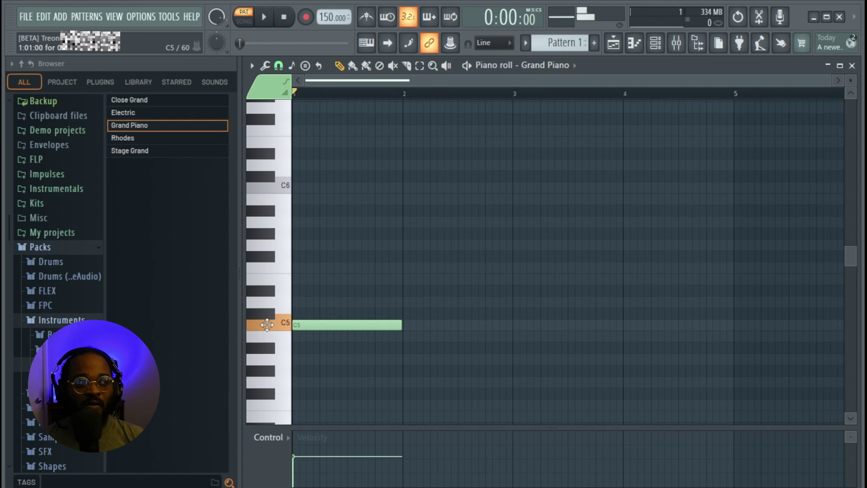
click(406, 351)
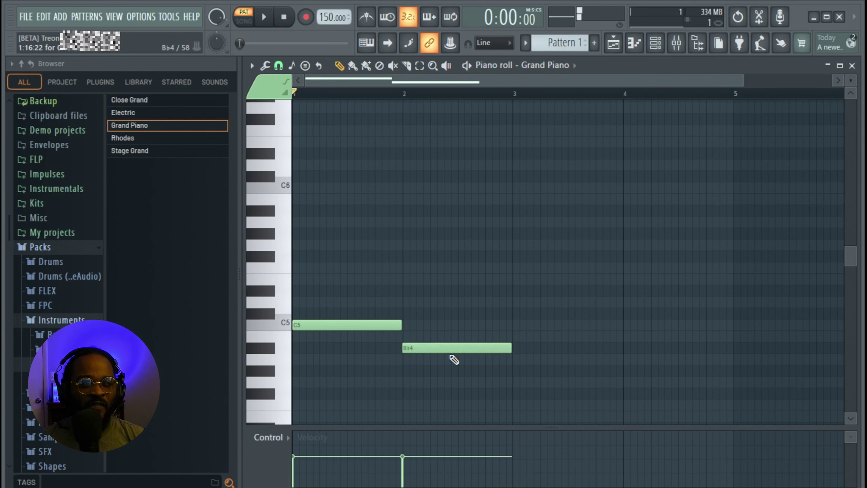
click(513, 371)
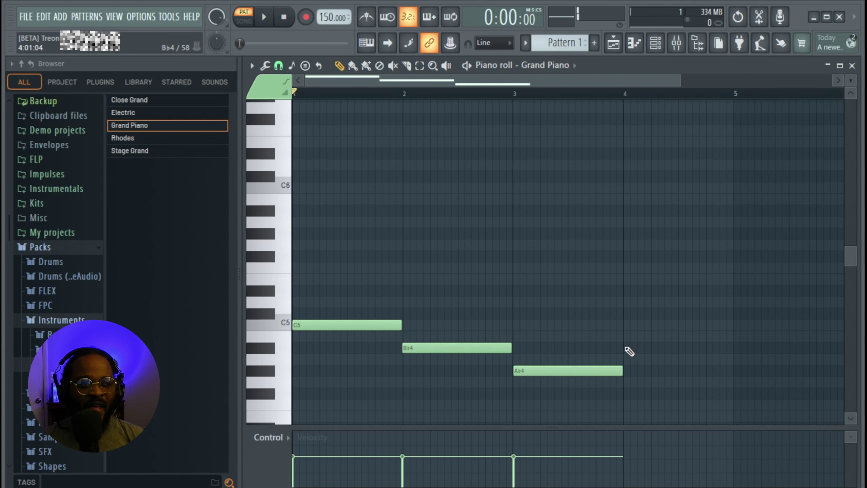
click(628, 349)
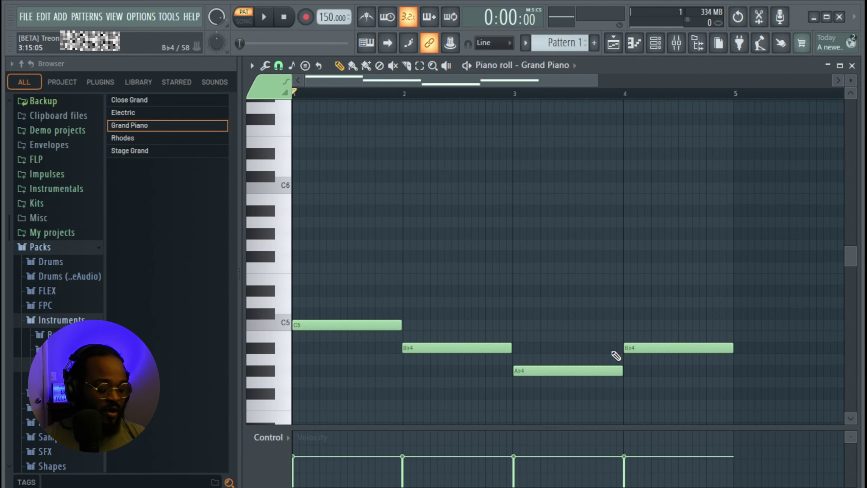
key(alt+q)
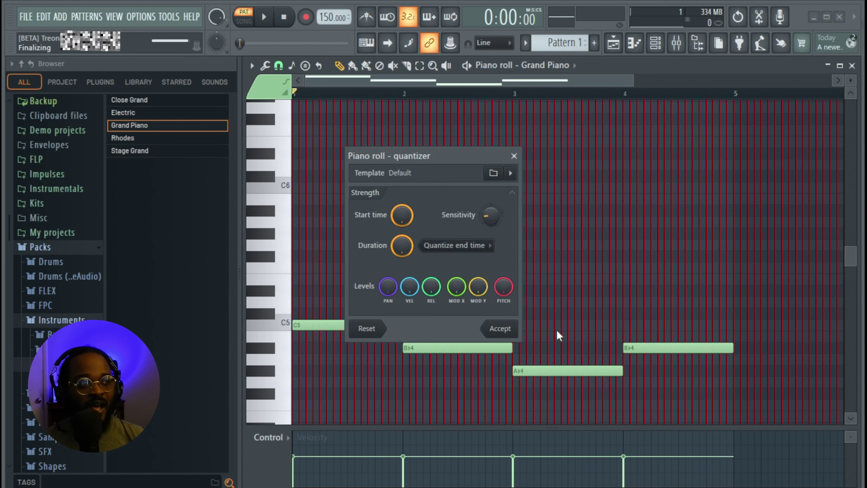
click(499, 328)
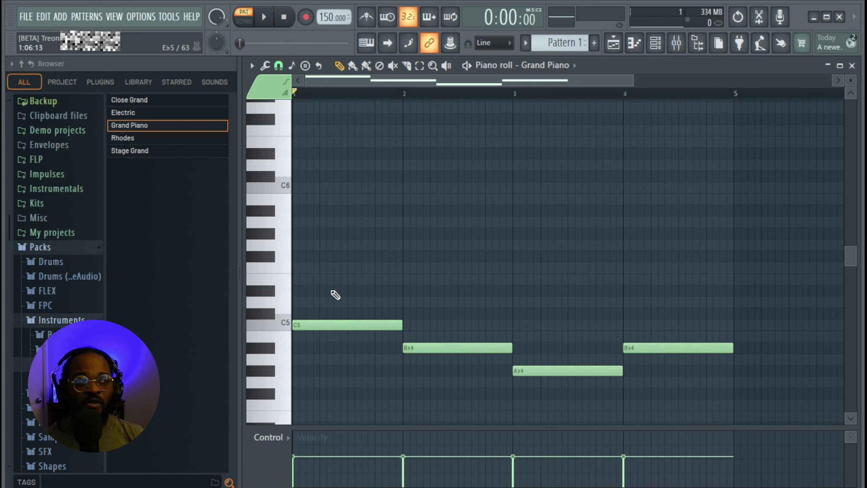
- Stack E♭5 and G5 above the C5 root in bar 1, and remove both notes
drag(310, 291, 275, 291)
drag(314, 244, 275, 245)
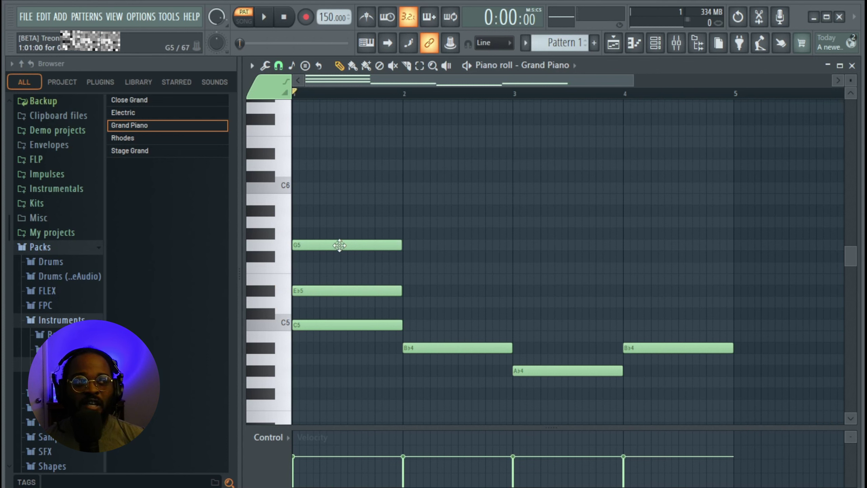
right_click(340, 290)
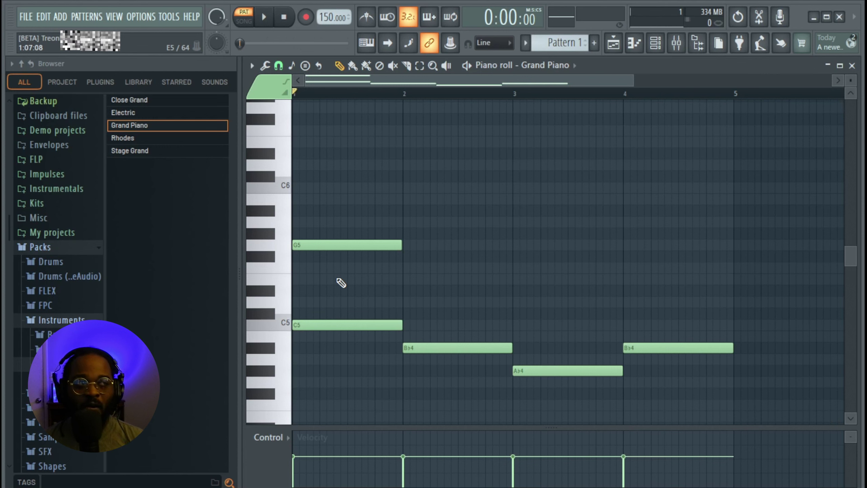
right_click(367, 245)
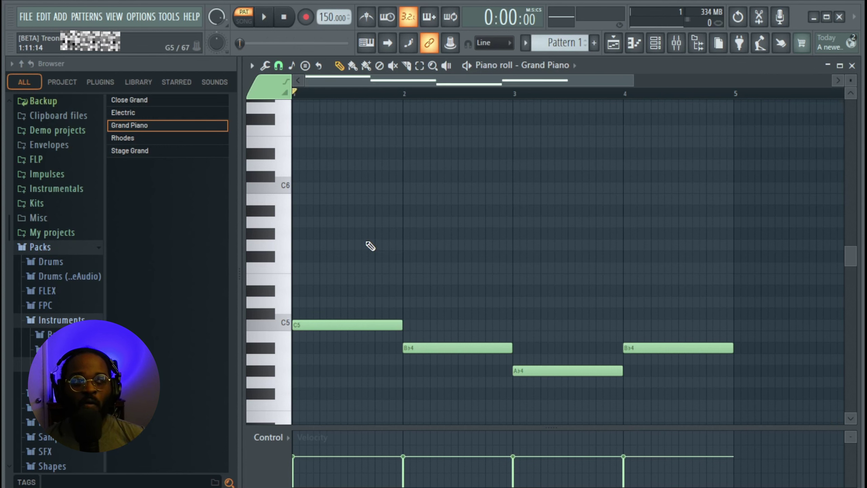
- Duplicate the four root notes up a fifth as G5, F5, E♭5, F5, and up an octave as C6, B♭5, A♭5, B♭5
mouse_move(724, 388)
mouse_down()
mouse_move(637, 390)
mouse_move(332, 322)
mouse_move(296, 291)
mouse_move(294, 244)
mouse_up()
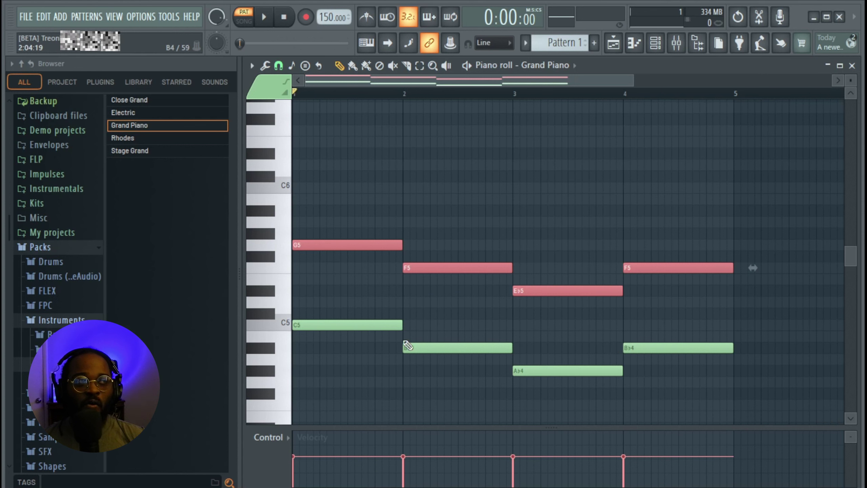
click(310, 290)
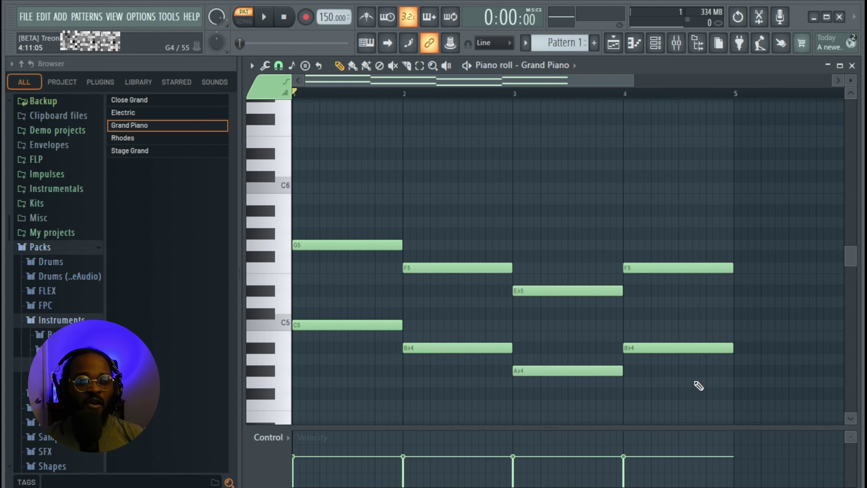
drag(706, 386, 295, 327)
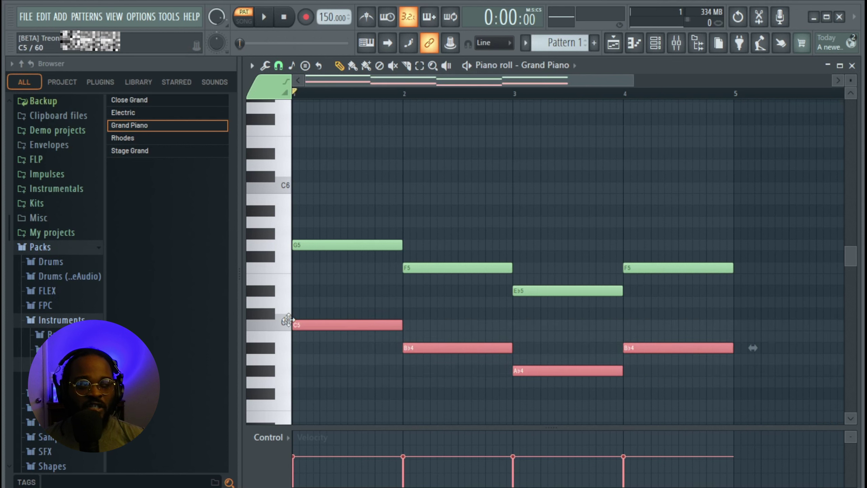
key(ctrl+Up)
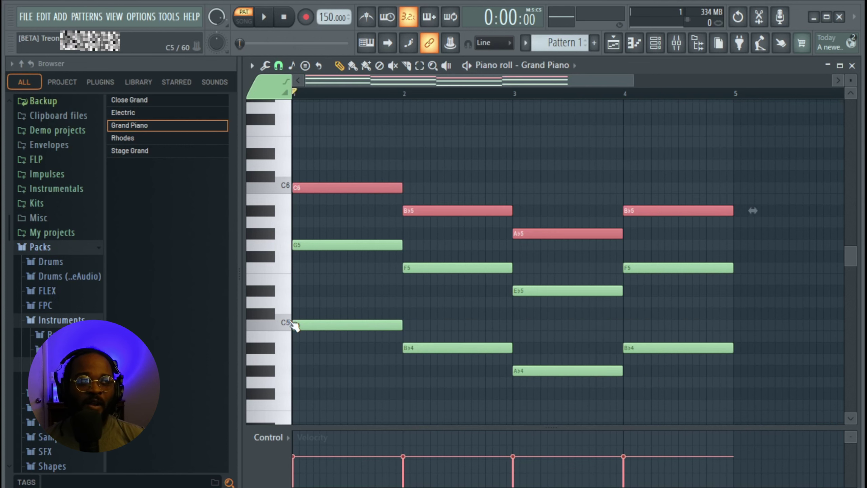
key(ctrl+d)
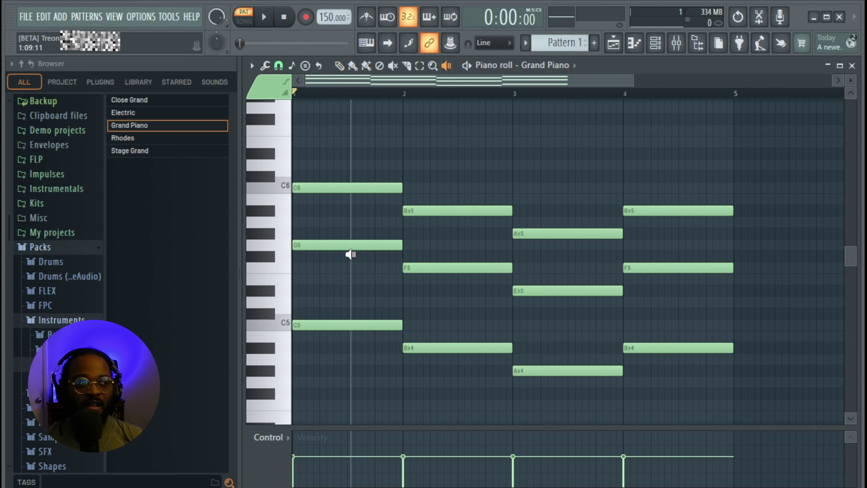
- Audition the stacked chords in bars 1 to 4 one after another
click(347, 264)
click(455, 270)
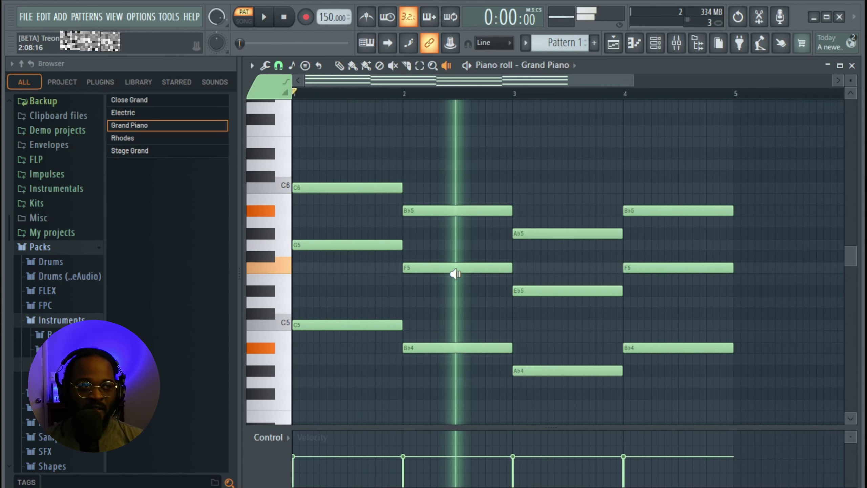
click(549, 284)
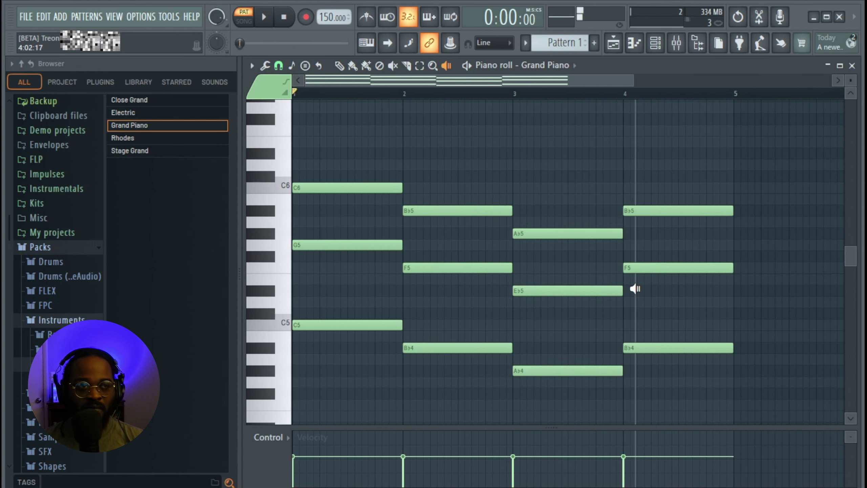
click(648, 288)
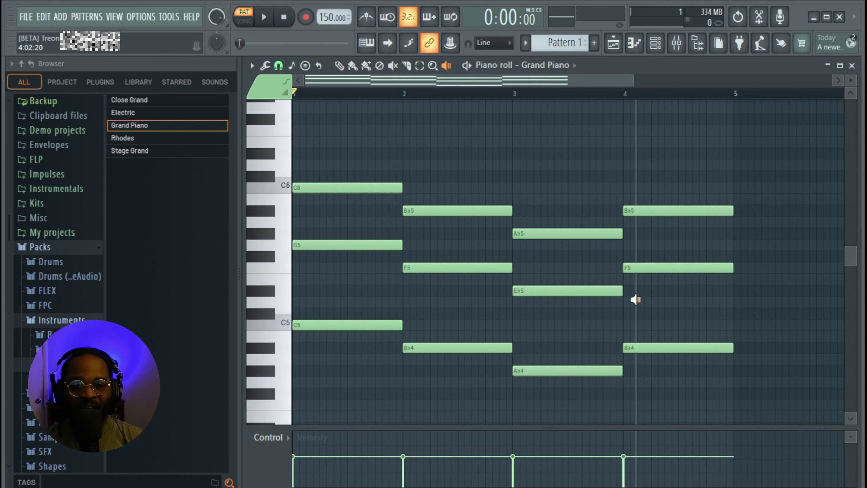
key(p)
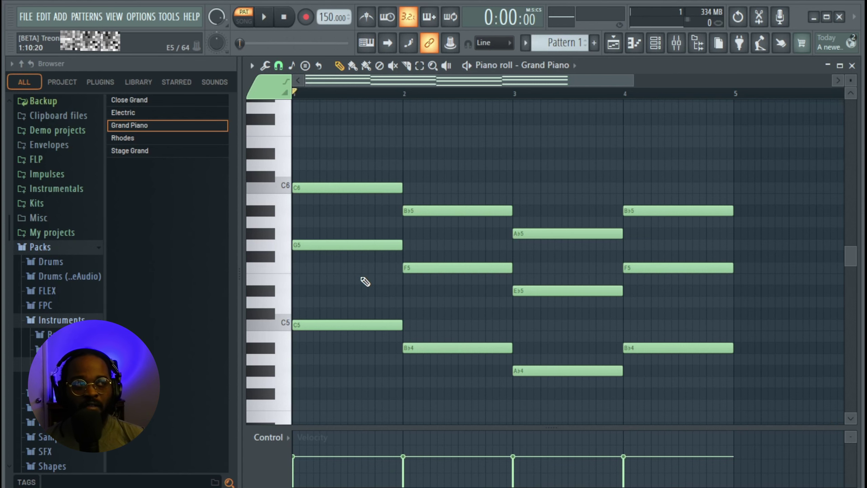
- Trim the upper notes' starts in bars 1 and 2, delaying G5 and B♭5 by about four steps and C6 and F5 by about two
scroll(300, 277, up, 4)
scroll(300, 277, up, 1)
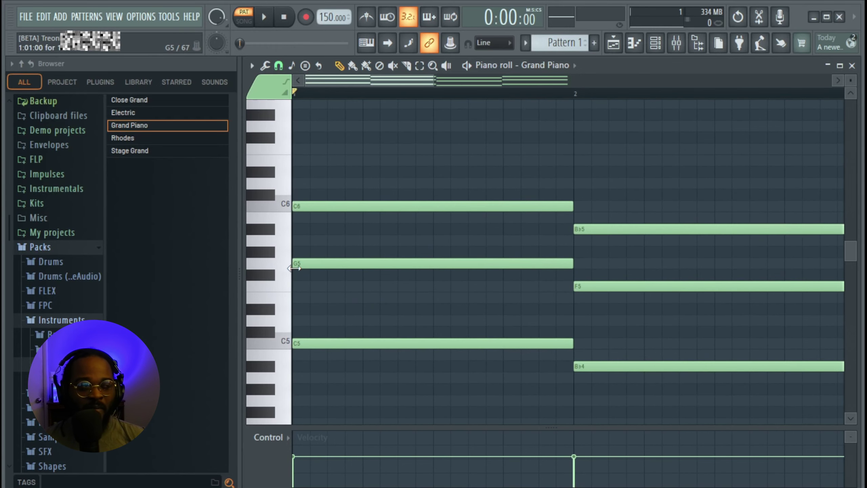
drag(290, 268, 365, 273)
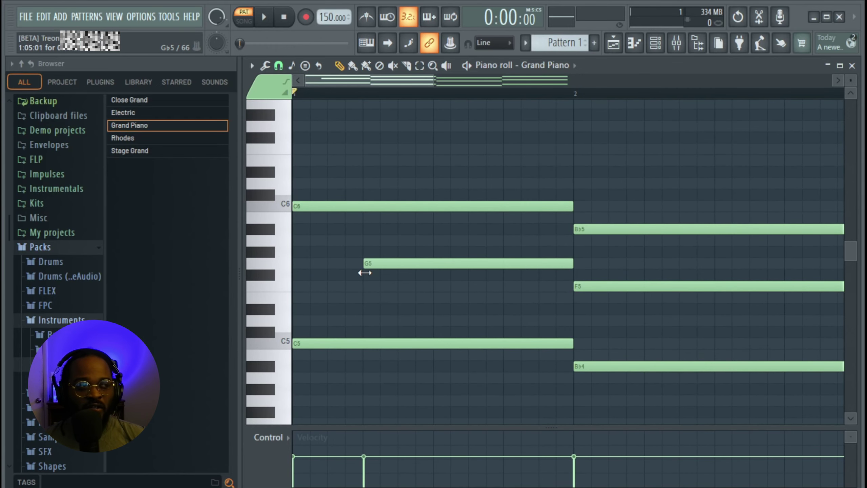
drag(296, 207, 324, 208)
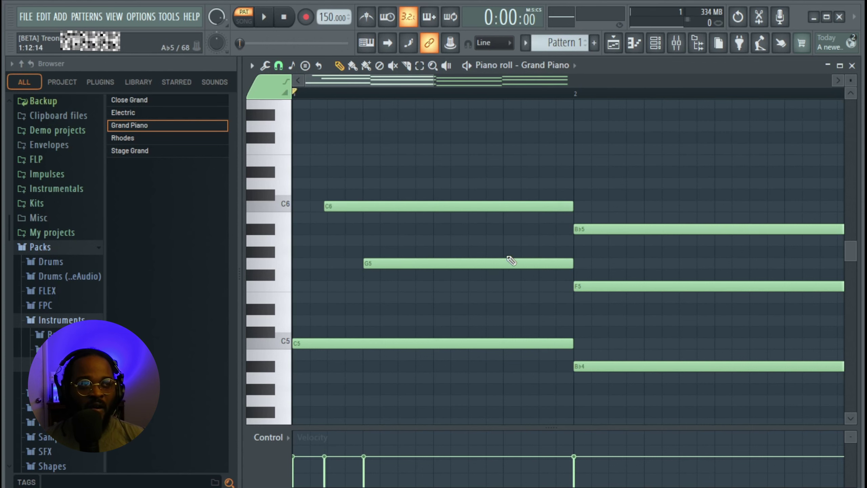
scroll(471, 293, right, 3)
drag(423, 289, 459, 290)
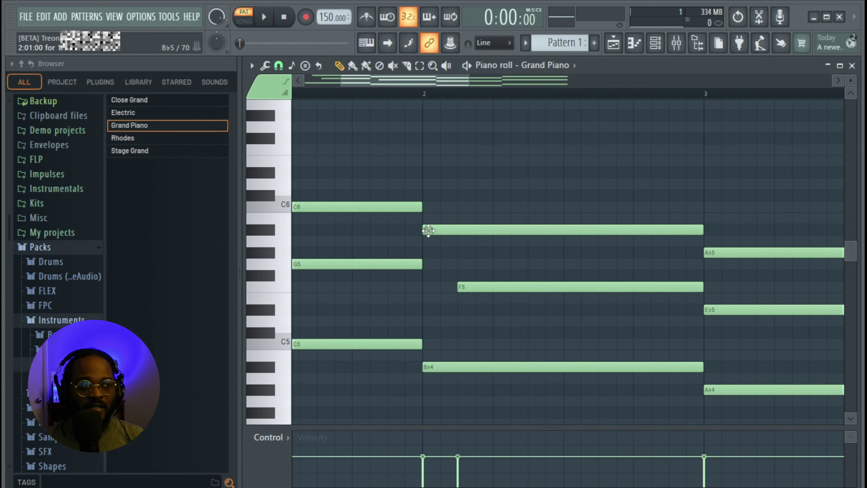
drag(426, 231, 495, 231)
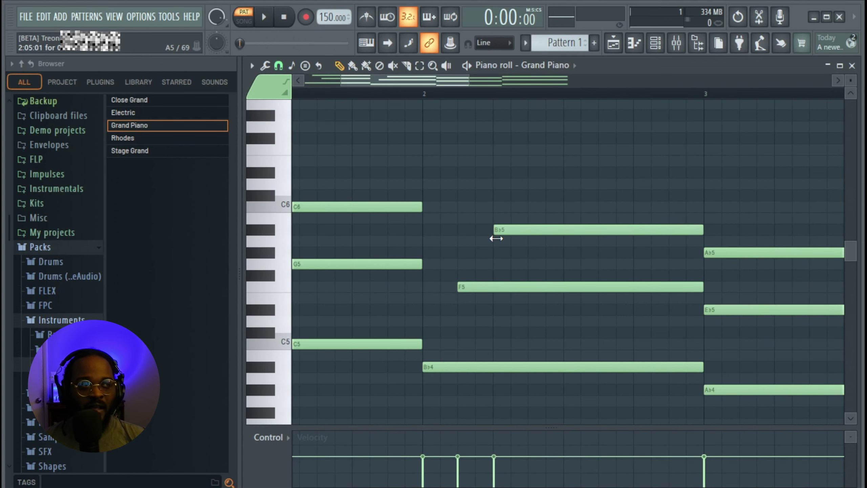
- Trim the upper notes' starts in bars 3 and 4, delaying E♭5 and B♭5 by about four steps and A♭5 and F5 by about two
scroll(488, 257, right, 1)
scroll(487, 258, right, 3)
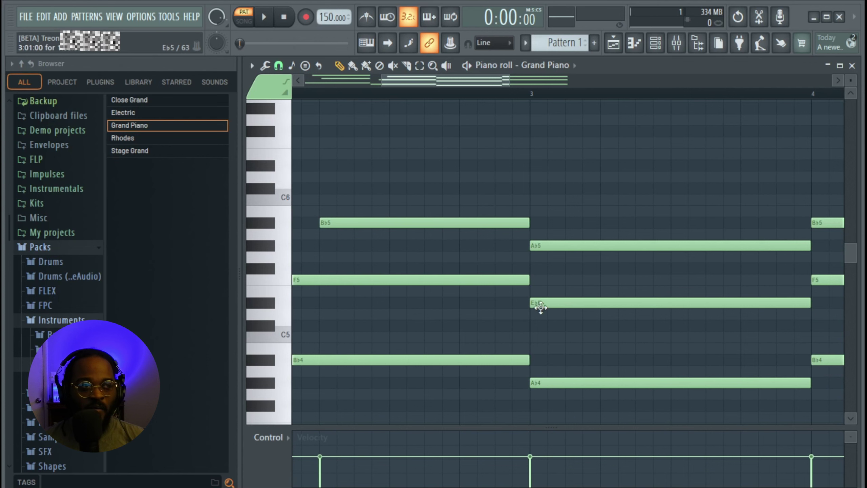
drag(535, 305, 602, 305)
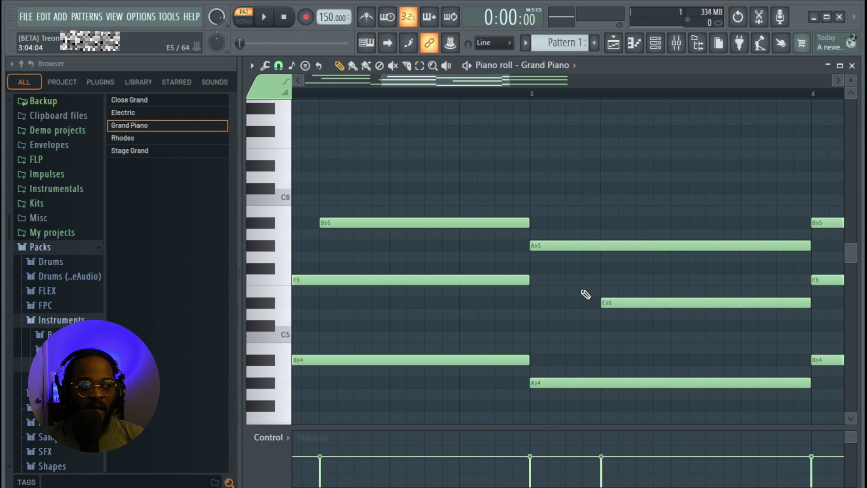
drag(530, 247, 568, 247)
scroll(485, 274, right, 3)
scroll(485, 274, right, 3)
scroll(504, 306, up, 1)
drag(545, 304, 581, 311)
drag(543, 246, 616, 259)
scroll(619, 260, down, 4)
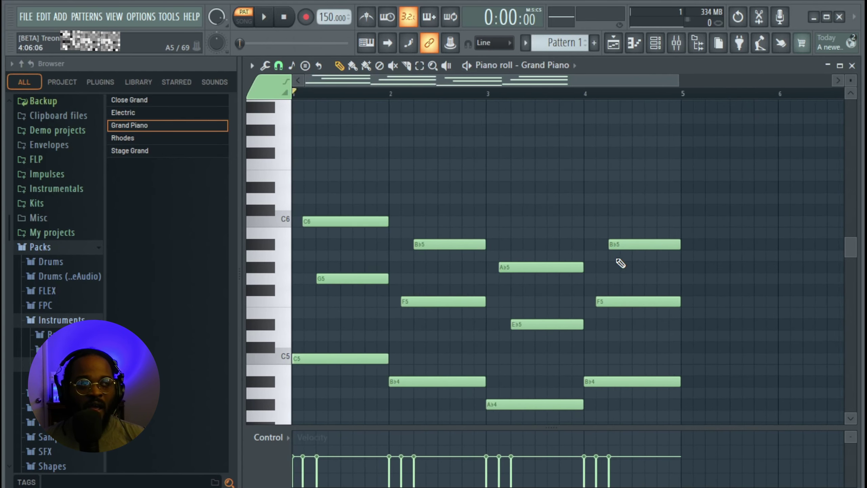
- Play back the four-bar progression with the staggered note starts
key(space)
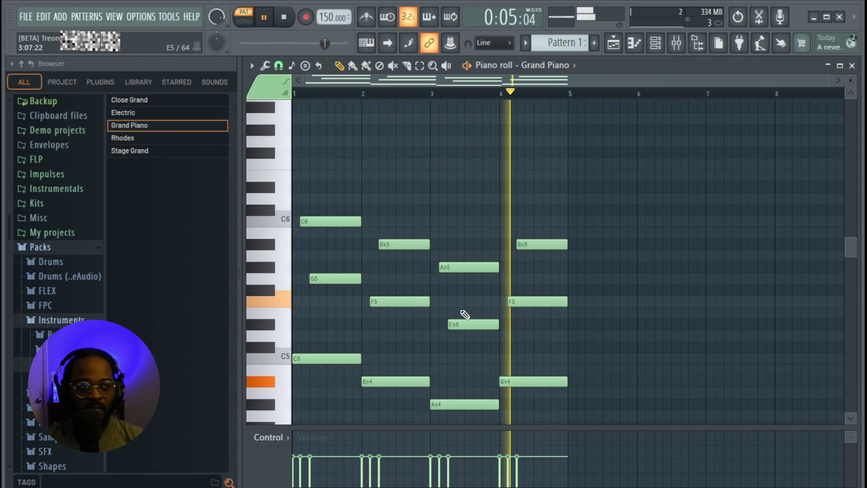
key(space)
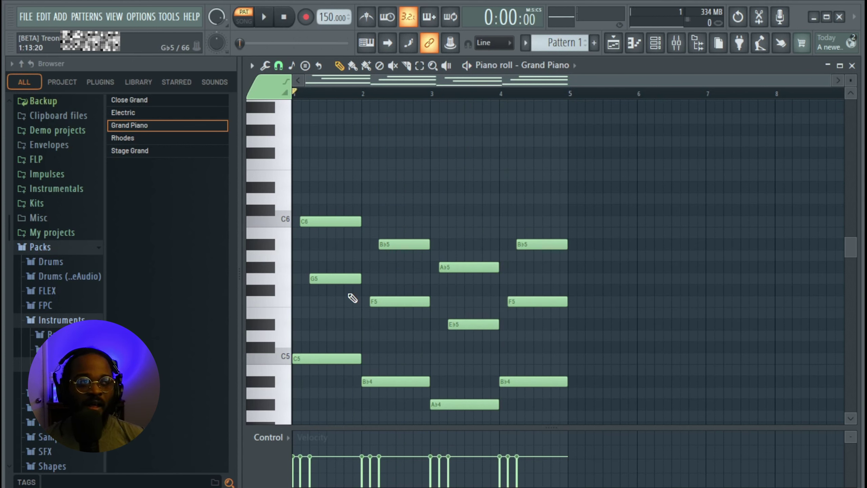
- Add melody notes F6 at step 7 and E♭6 at step 9 above the bar 1 chord
ctrl+scroll(342, 308, up, 4)
scroll(556, 333, up, 1)
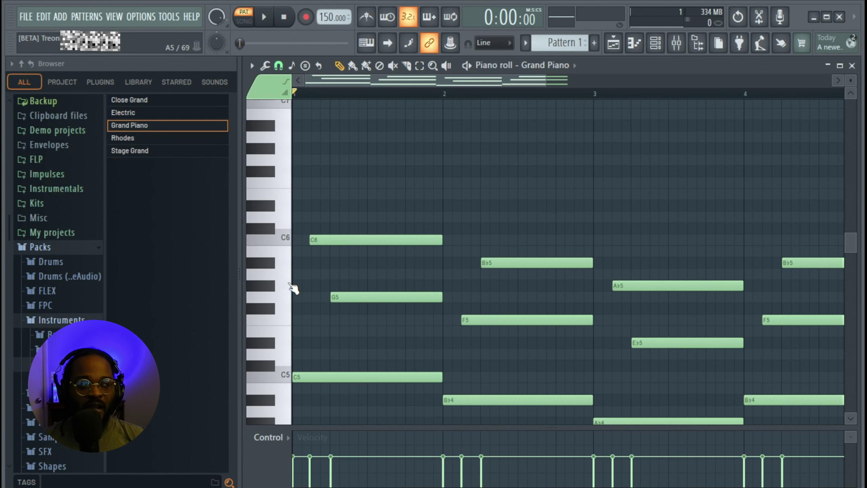
scroll(306, 277, up, 5)
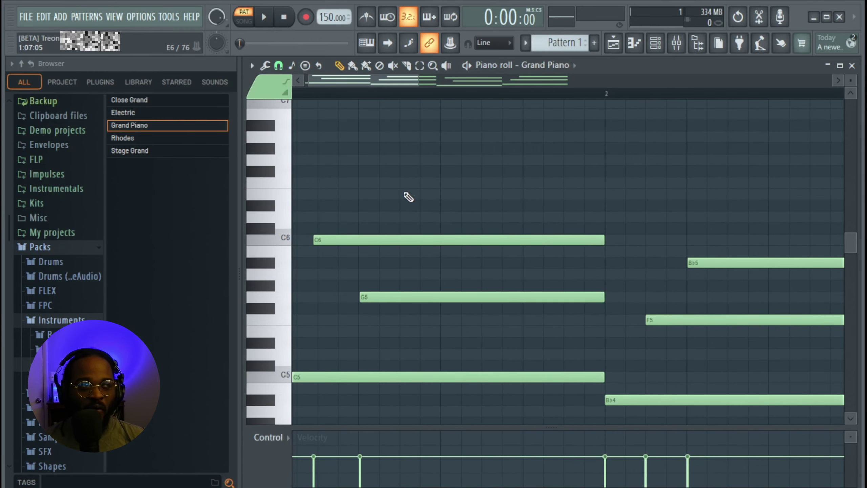
click(402, 194)
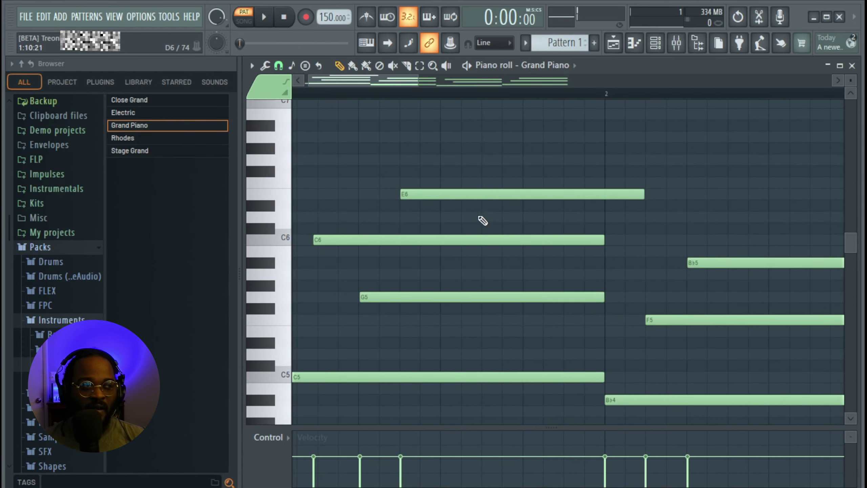
drag(442, 195, 442, 184)
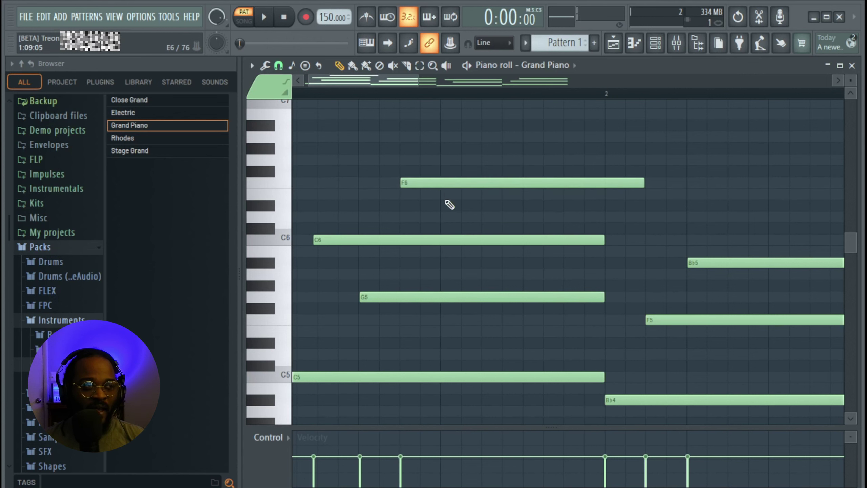
click(442, 205)
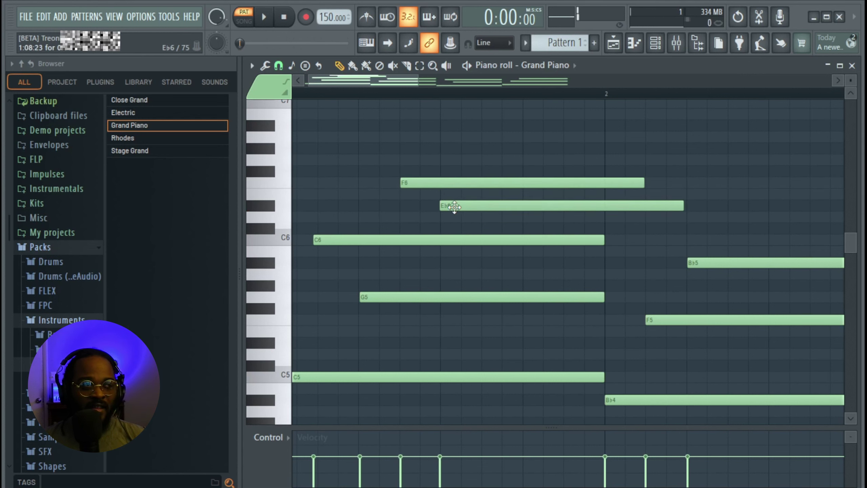
- Move the E♭6 melody note two steps later to step 11 of bar 1 and audition the phrase
key(space)
key(space)
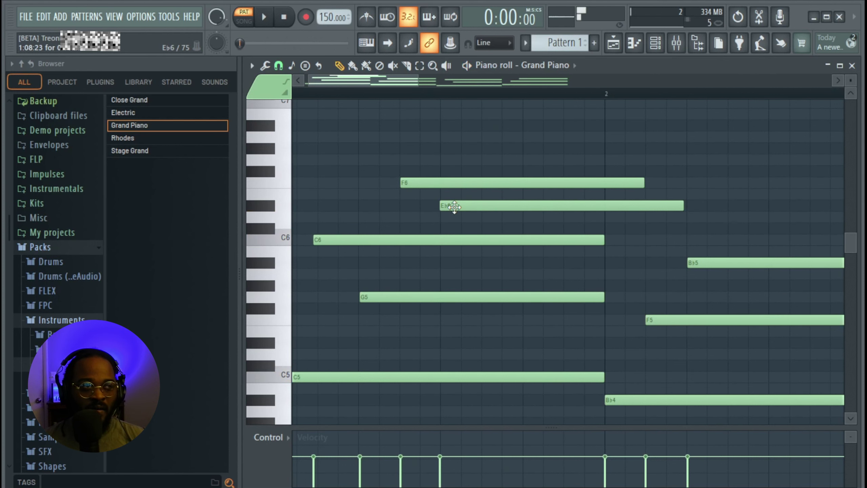
drag(454, 207, 507, 208)
key(space)
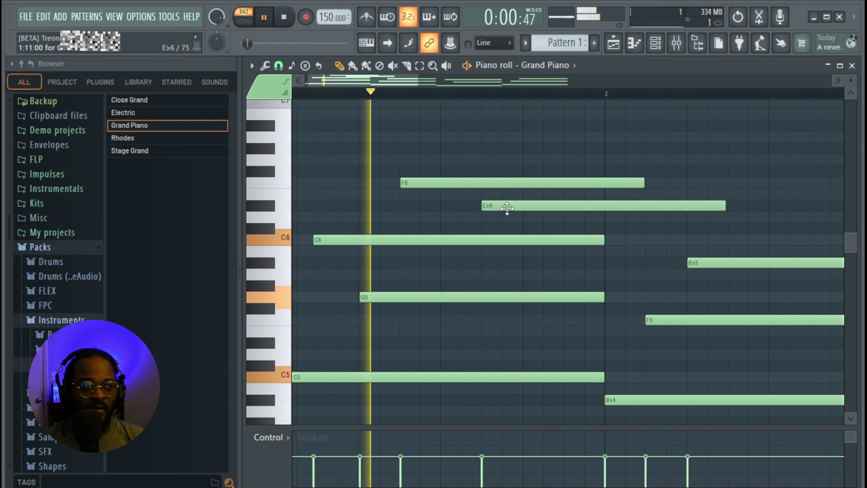
key(space)
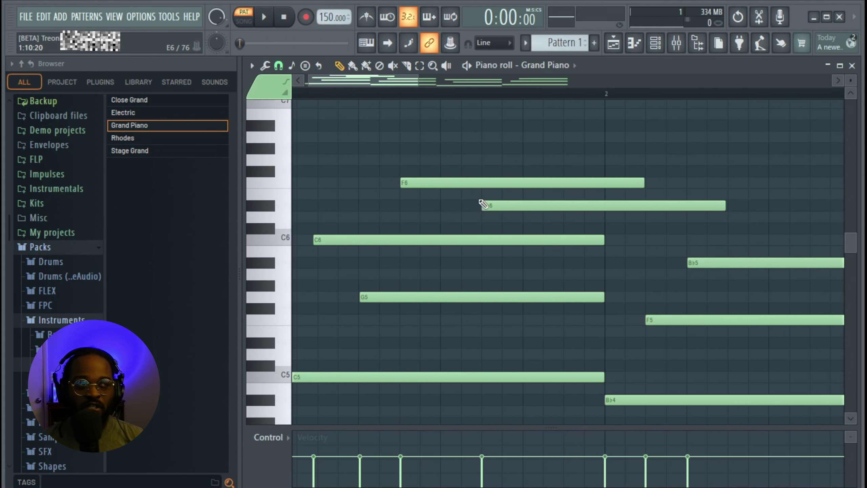
- Add B♭6 at step 13 and C7 at step 15 of bar 1 to the melody, and play back the phrase
key(space)
key(space)
drag(622, 237, 595, 256)
drag(478, 158, 520, 171)
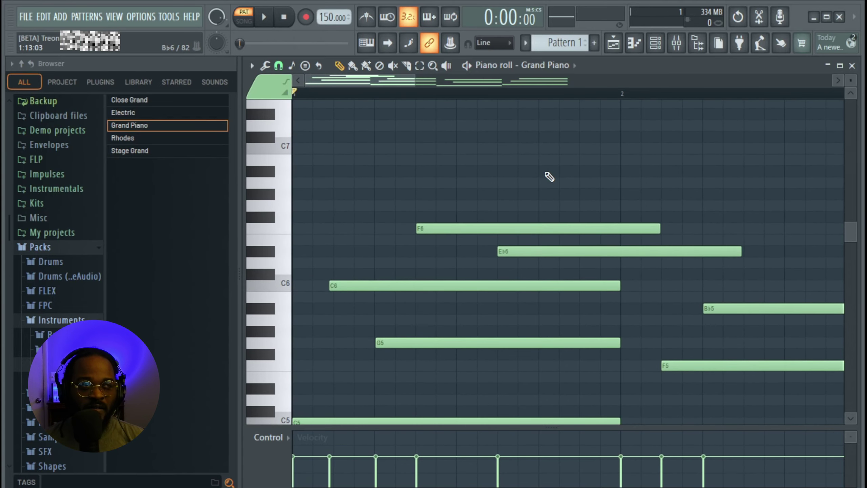
click(542, 171)
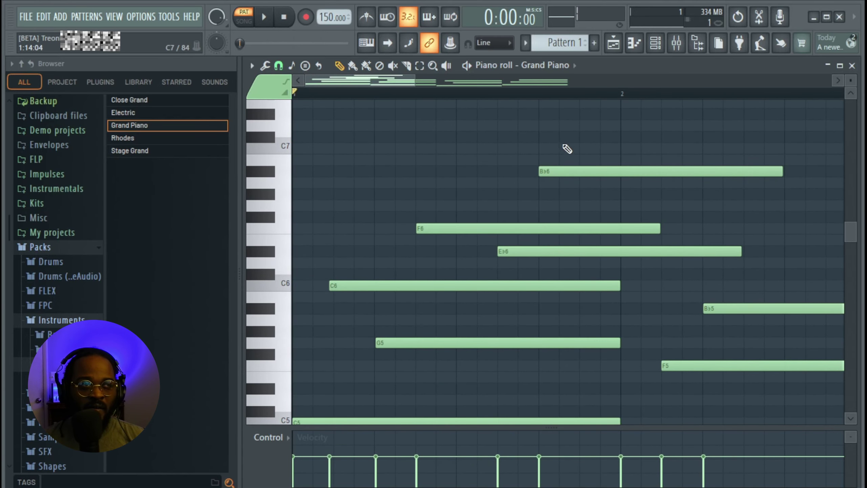
mouse_move(559, 139)
mouse_down()
mouse_move(598, 139)
mouse_move(605, 150)
mouse_up()
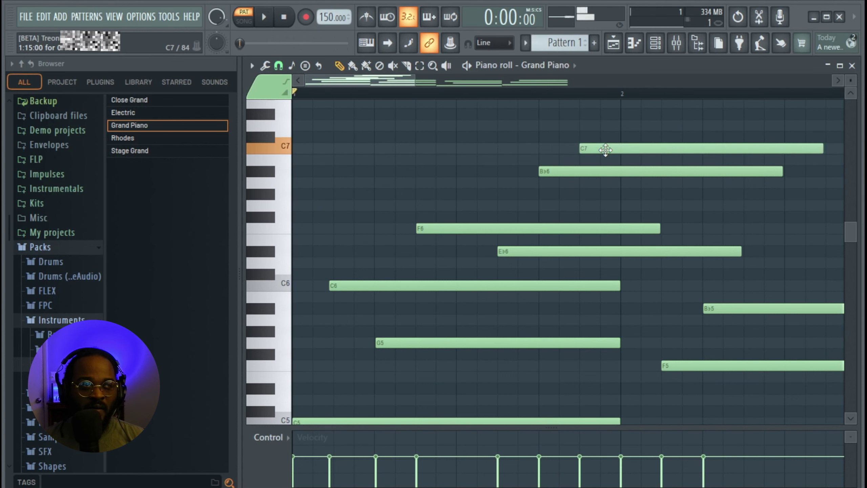
key(space)
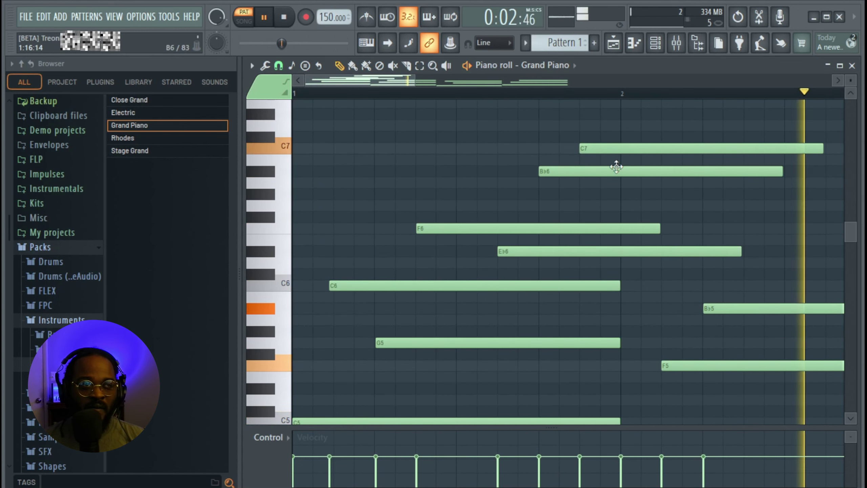
key(space)
- Shorten the bar 1 melody notes F6, E♭6, B♭6 and C7 together to four steps each, and audition the result
drag(680, 273, 664, 136)
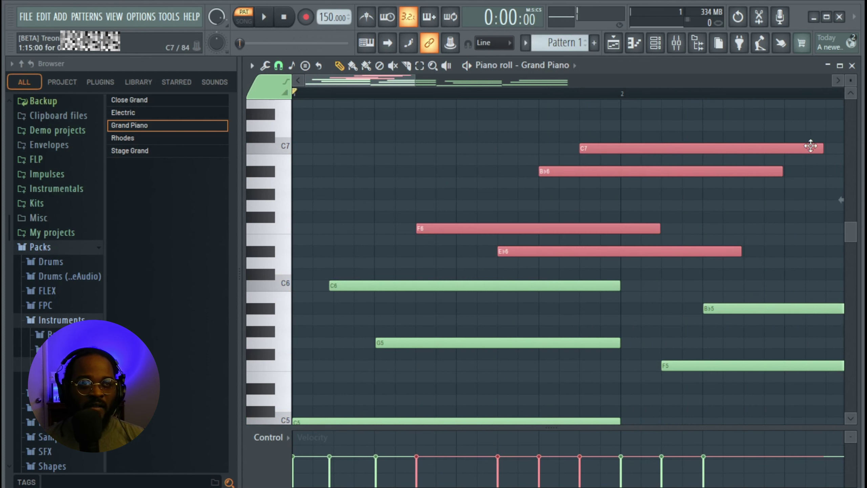
drag(820, 150, 620, 158)
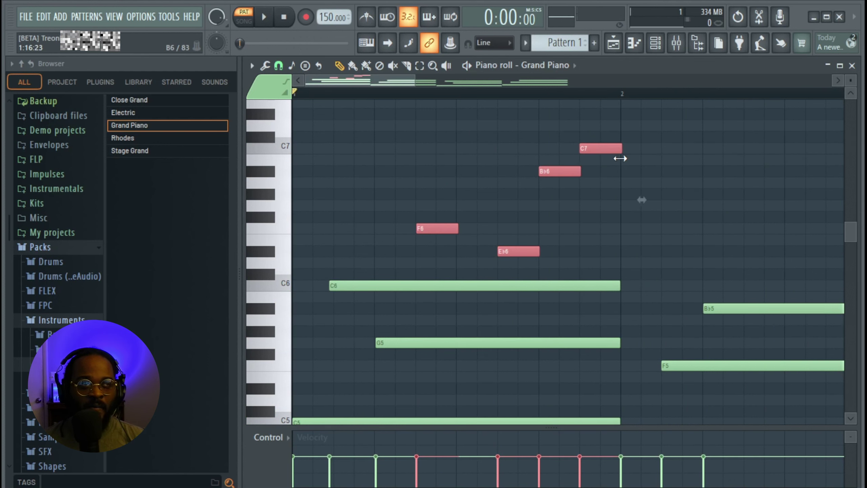
key(space)
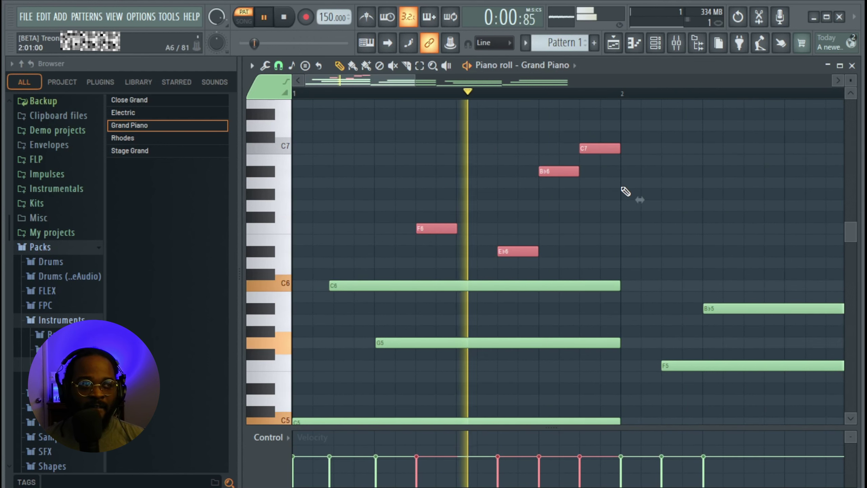
key(space)
drag(620, 149, 652, 156)
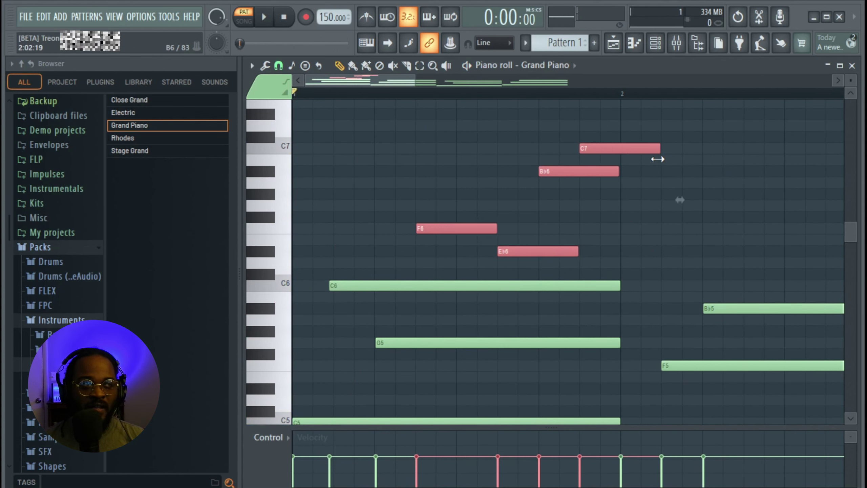
key(space)
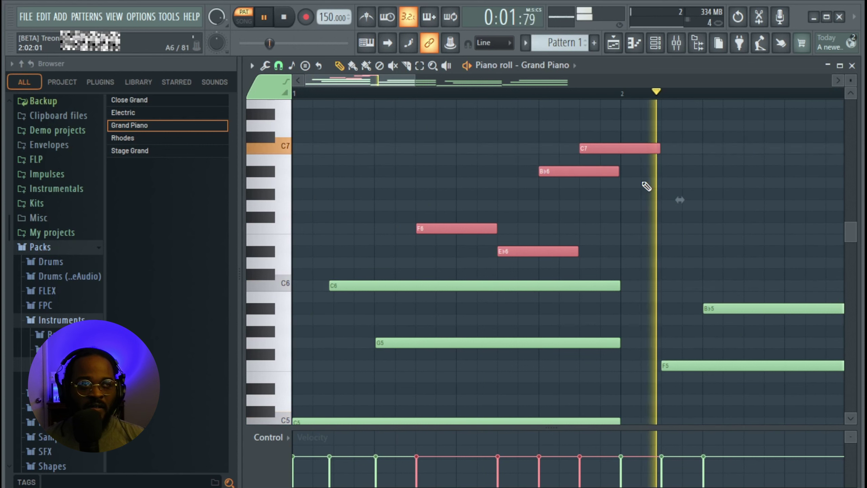
key(space)
click(688, 223)
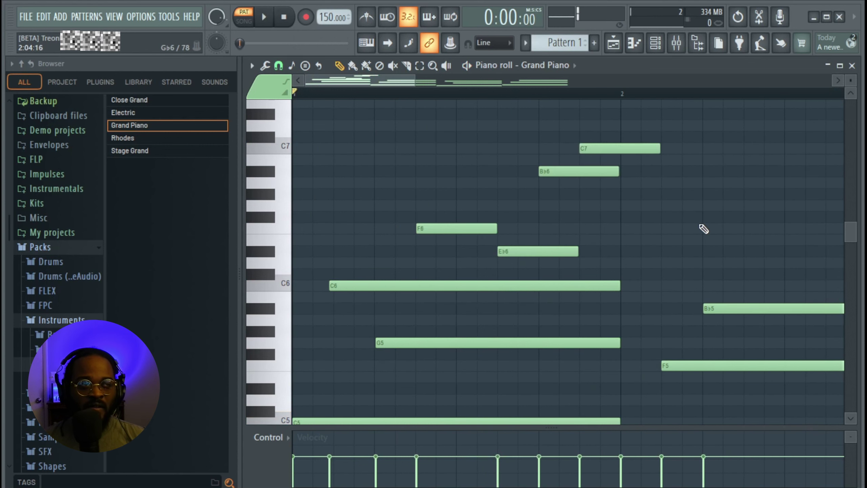
- Audition the transition into bar 2 and add an F6 melody note at step 9 of bar 2
scroll(703, 229, down, 1)
scroll(558, 226, right, 5)
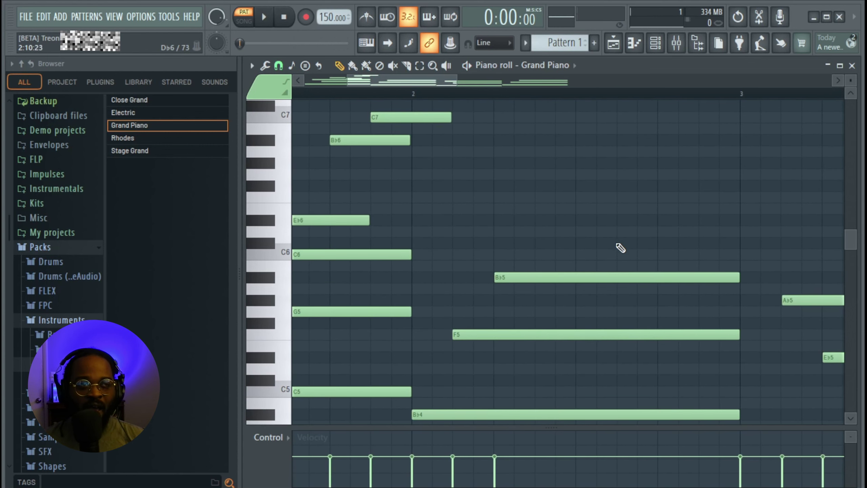
key(space)
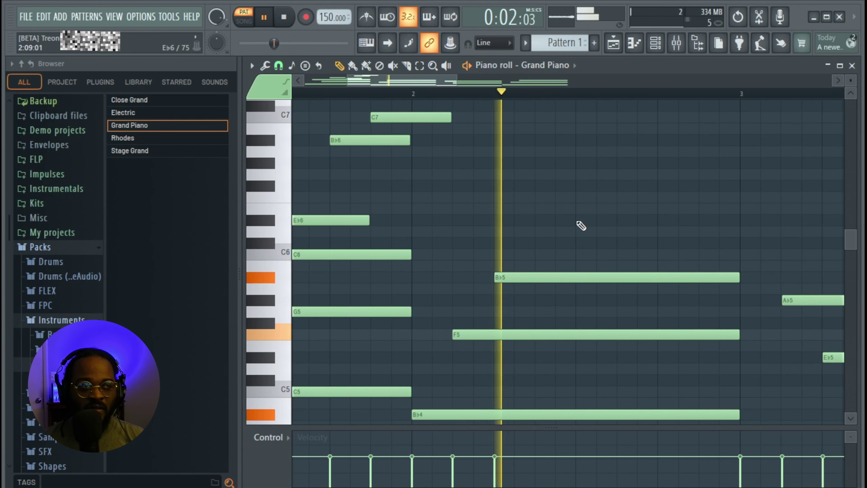
key(space)
click(607, 208)
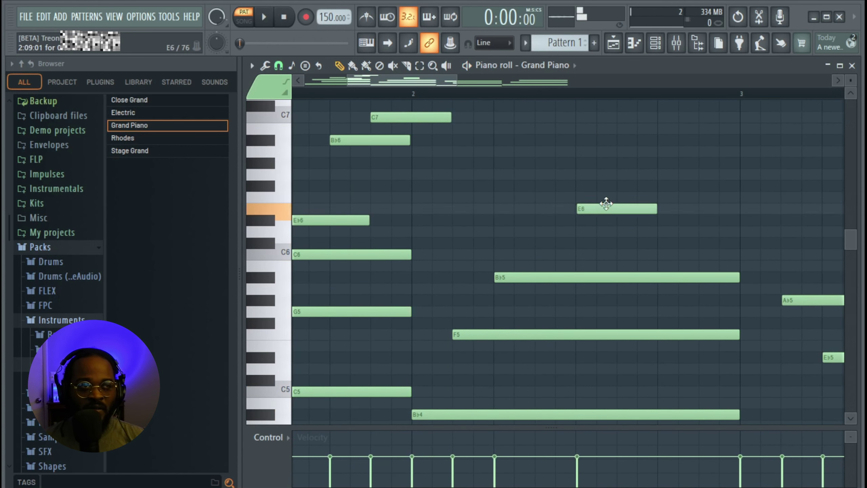
drag(606, 204, 607, 193)
key(space)
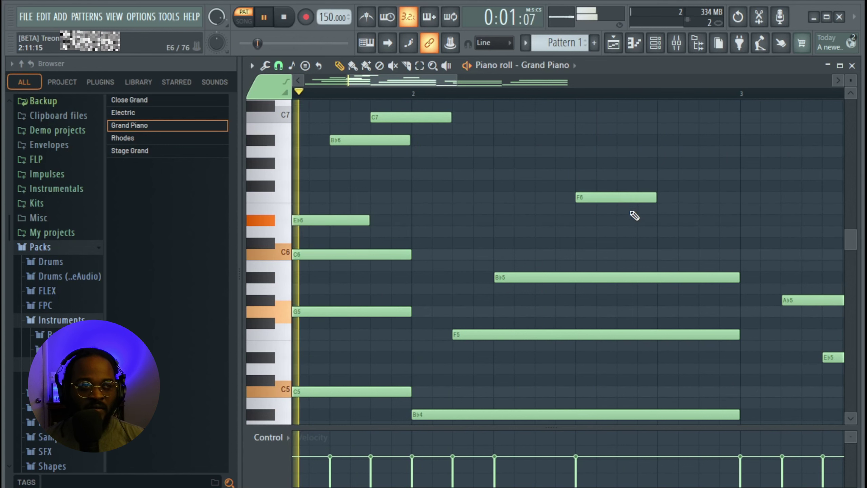
- Continue the bar 2 melody with G6 at step 11 and D6 at step 15, and play it back
click(635, 175)
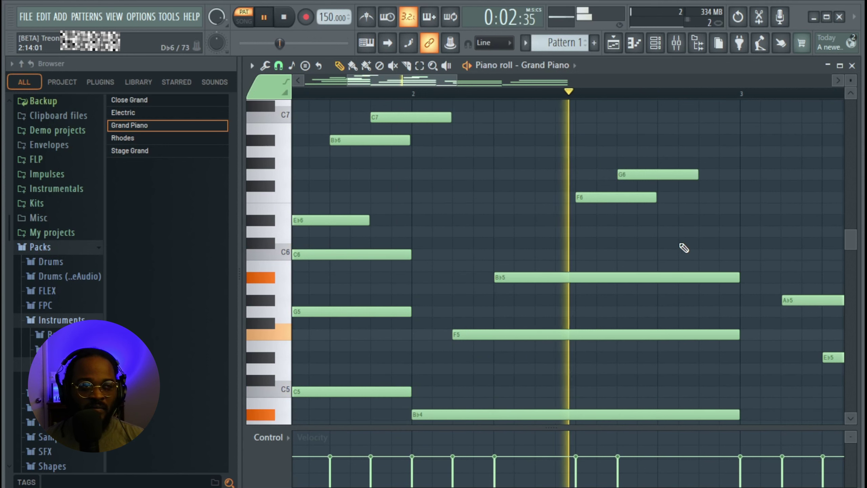
click(682, 232)
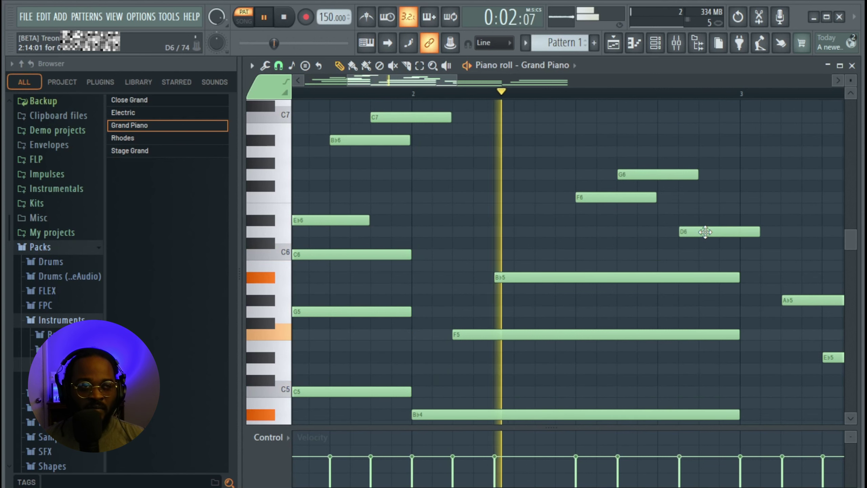
key(space)
click(701, 231)
drag(701, 231, 655, 251)
key(space)
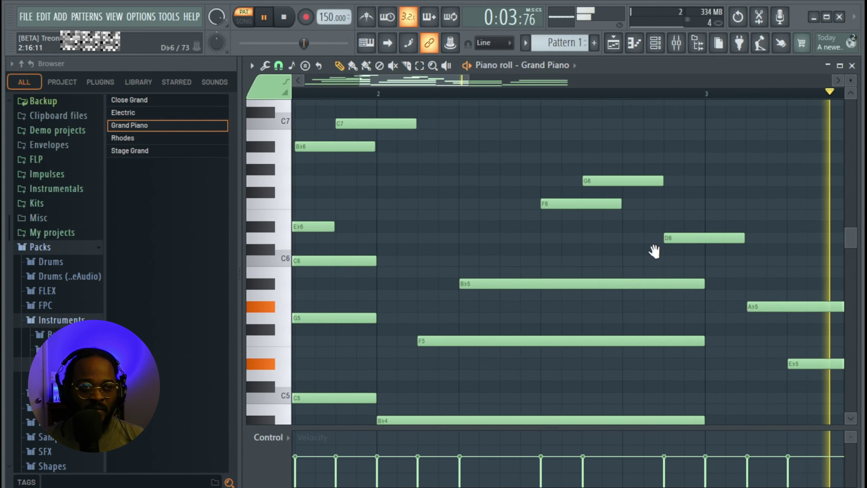
key(space)
- Raise the D6 at the end of bar 2 by one octave to D7 and audition the melody
ctrl+click(585, 241)
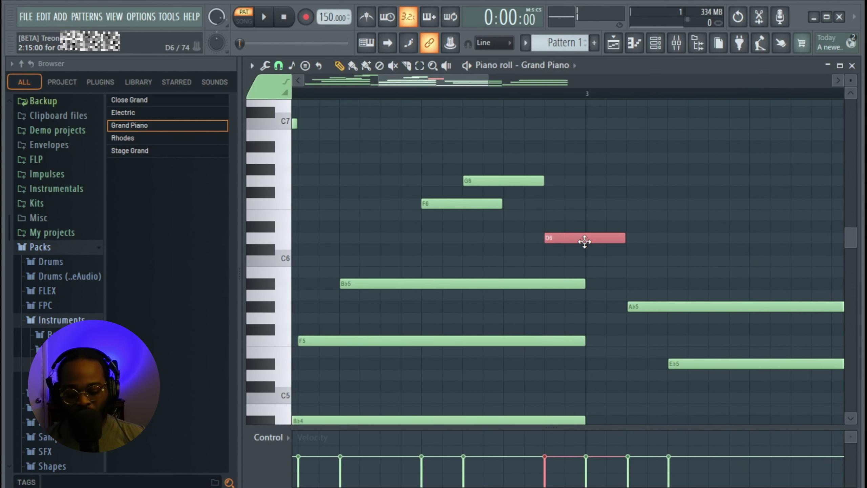
key(ctrl+Up)
key(space)
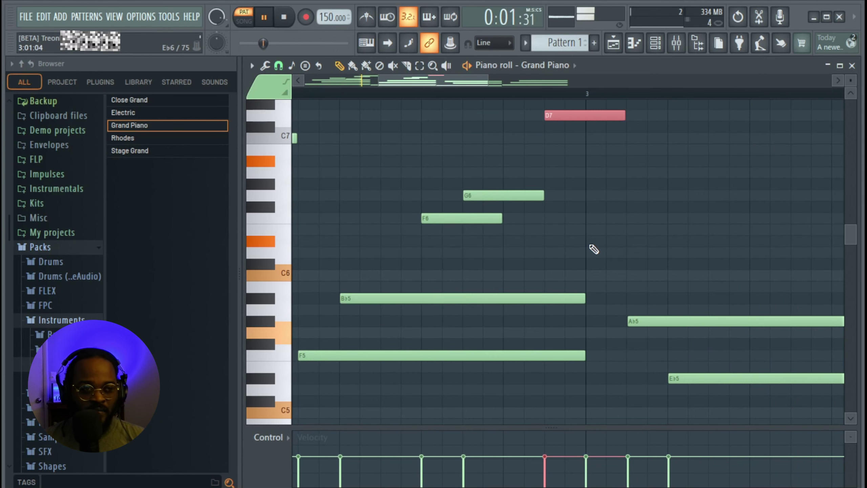
scroll(593, 250, down, 2)
scroll(595, 252, up, 2)
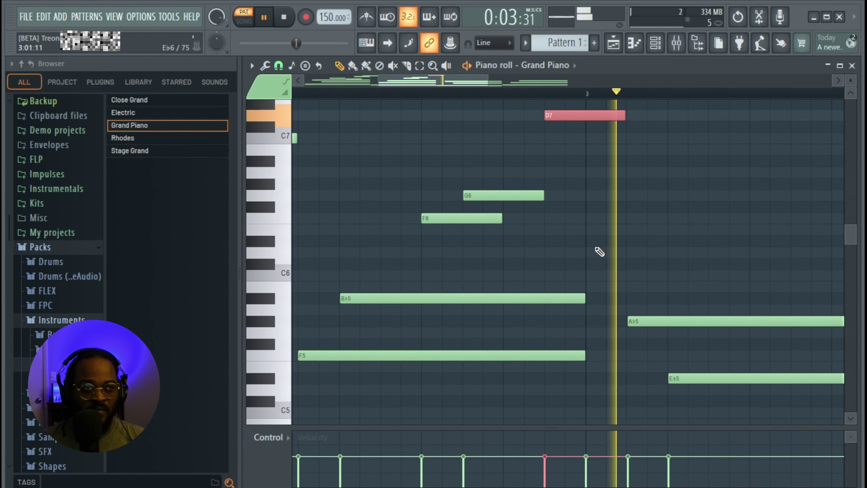
key(space)
- Duplicate the bar 1 melody phrase F6, E♭6, B♭6, C7 into bar 3
ctrl+scroll(630, 272, down, 4)
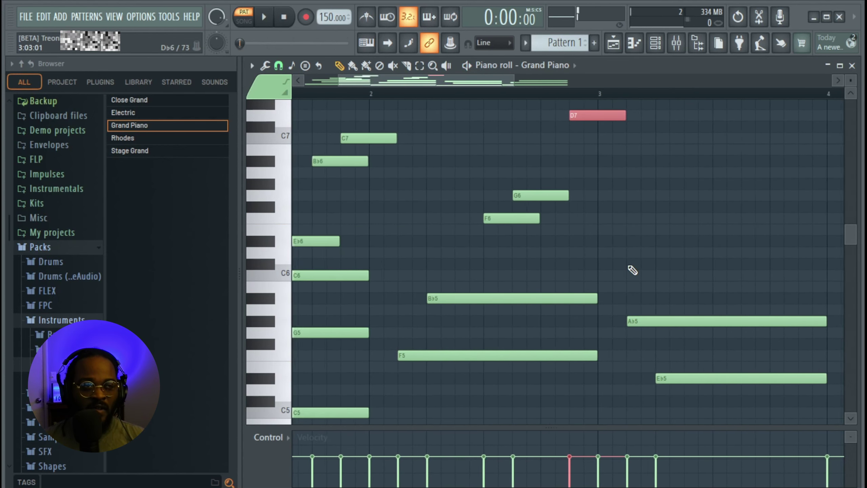
drag(411, 255, 368, 124)
drag(362, 218, 672, 218)
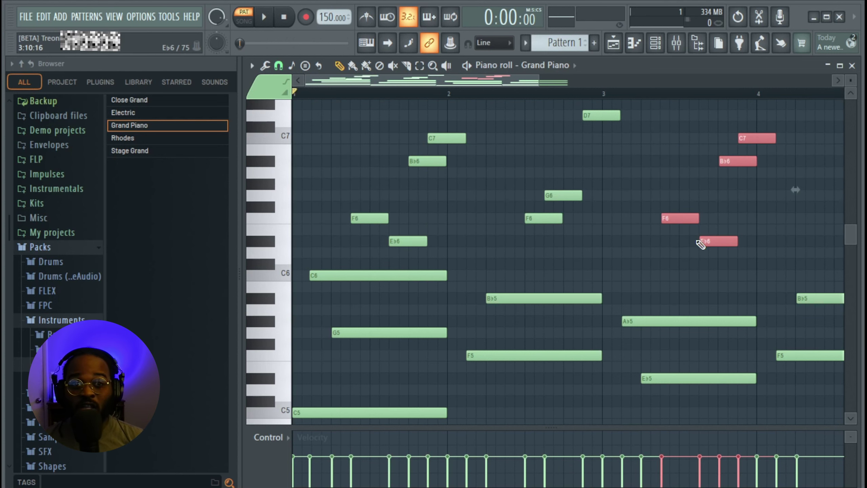
- Nudge the duplicated phrase slightly earlier, aligning F6 with step 7 and E♭6 with step 11 of bar 3
scroll(698, 258, up, 1)
scroll(698, 259, down, 4)
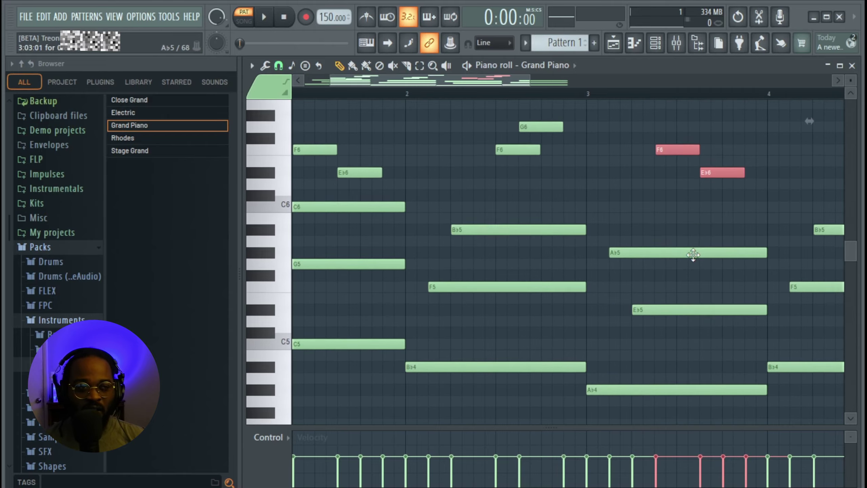
scroll(698, 259, up, 3)
scroll(699, 259, up, 2)
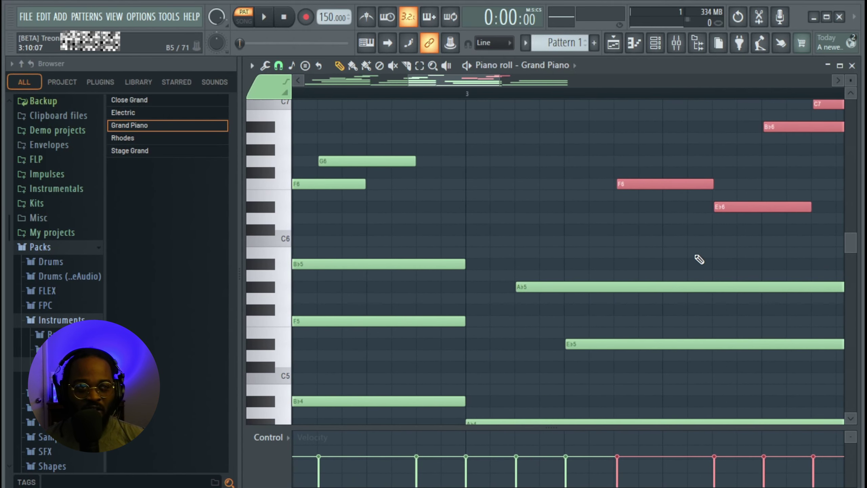
mouse_move(670, 200)
mouse_down()
mouse_move(659, 190)
mouse_move(667, 195)
mouse_up()
mouse_move(736, 208)
mouse_down()
mouse_move(735, 244)
mouse_move(734, 207)
mouse_up()
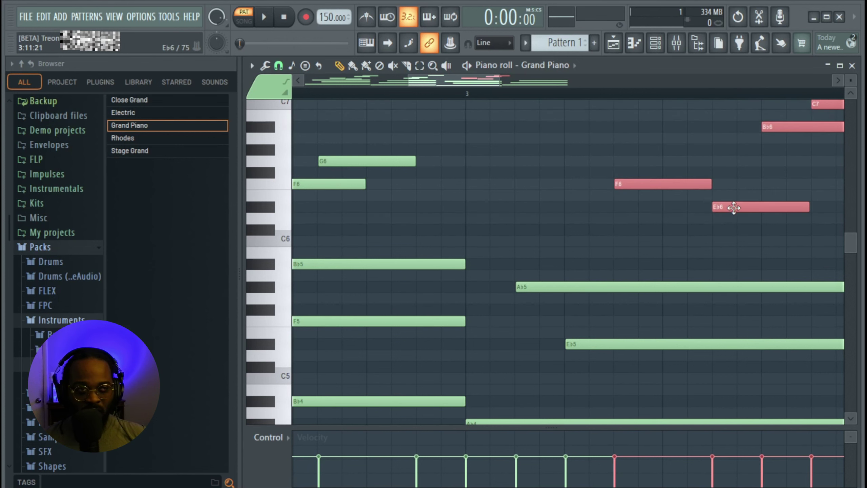
- Play back the melody with the duplicated bar 3 phrase, and deselect its notes
key(space)
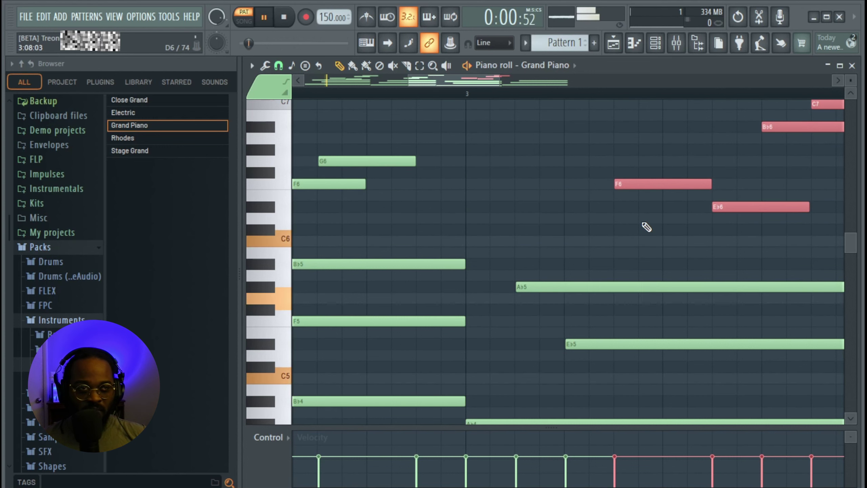
scroll(644, 228, down, 2)
scroll(686, 237, up, 1)
click(652, 218)
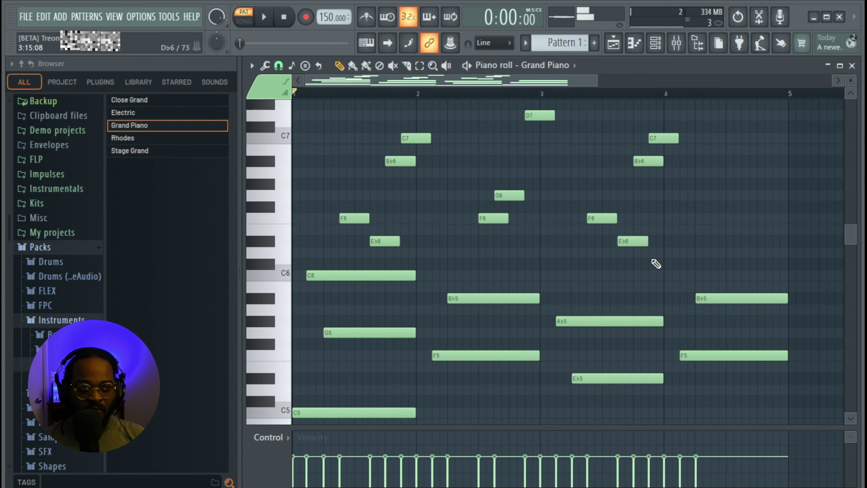
- Duplicate the bar 2 melody phrase F6, G6, D7 into bar 4, starting F6 at step 9, and deselect the notes
scroll(538, 252, up, 1)
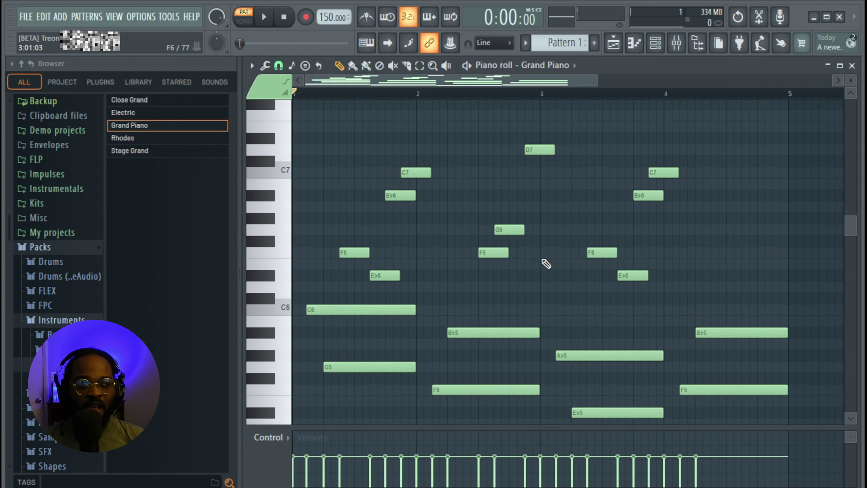
drag(500, 304, 549, 149)
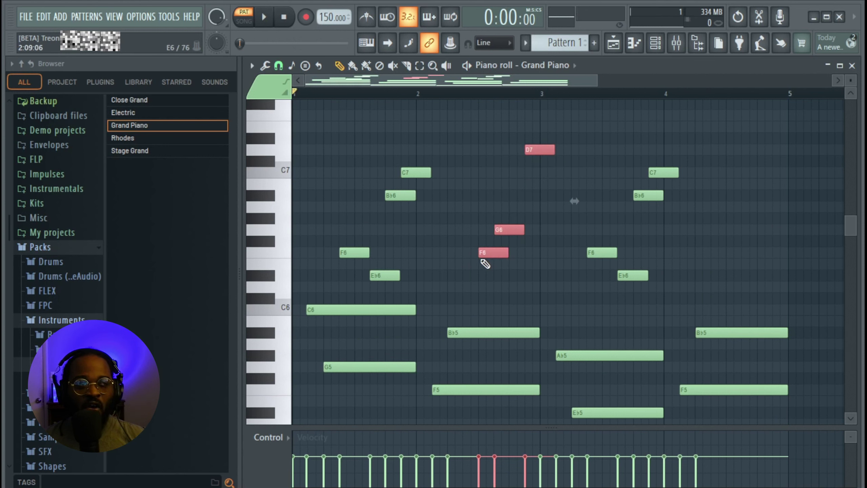
drag(485, 257, 737, 258)
ctrl+scroll(744, 266, up, 3)
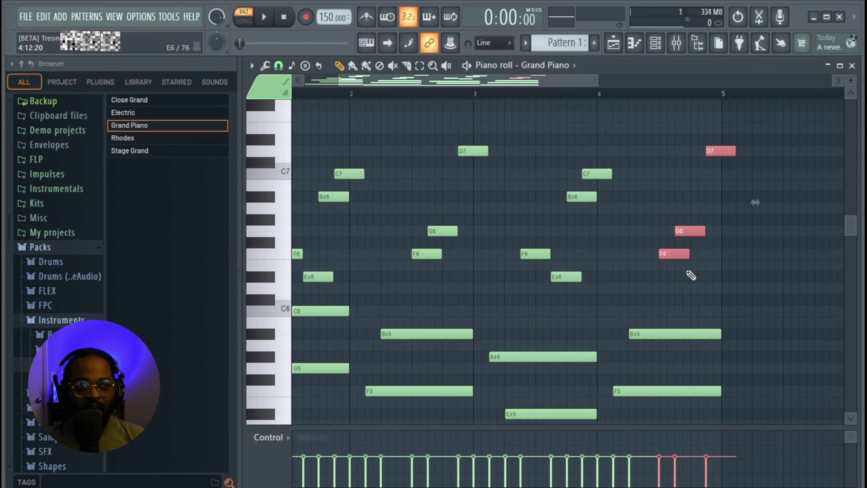
ctrl+scroll(667, 272, up, 2)
drag(661, 256, 661, 256)
ctrl+scroll(660, 256, down, 4)
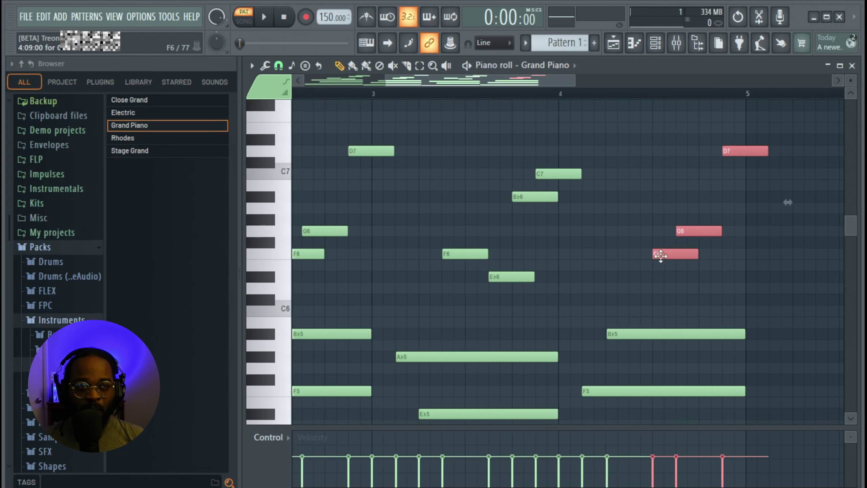
click(766, 161)
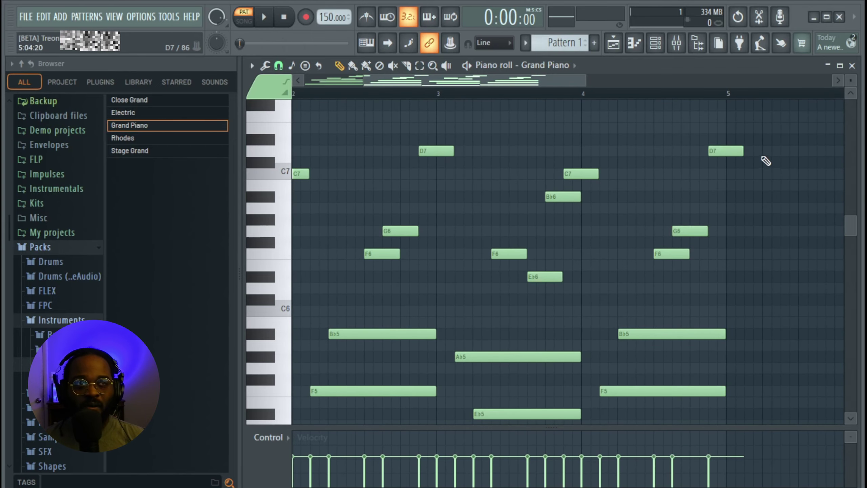
- Shorten the final D7 in bar 4 to end at the bar 5 line, and play back the loop
key(space)
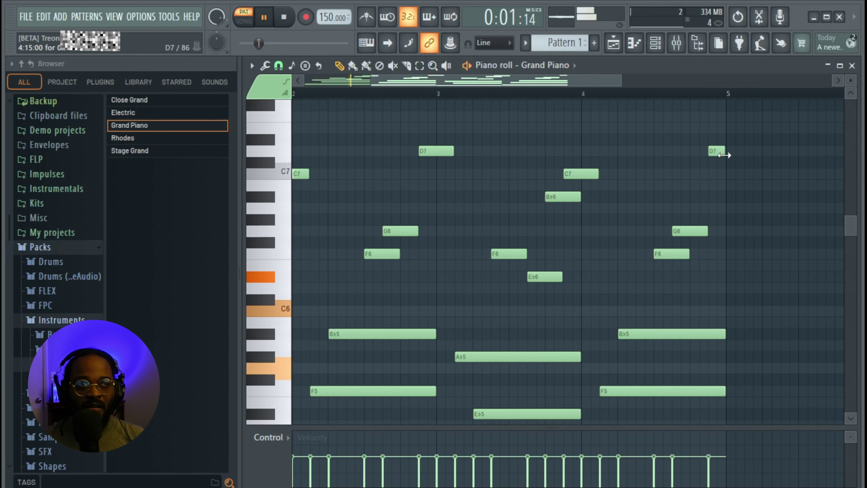
ctrl+scroll(729, 160, up, 4)
ctrl+scroll(732, 169, up, 1)
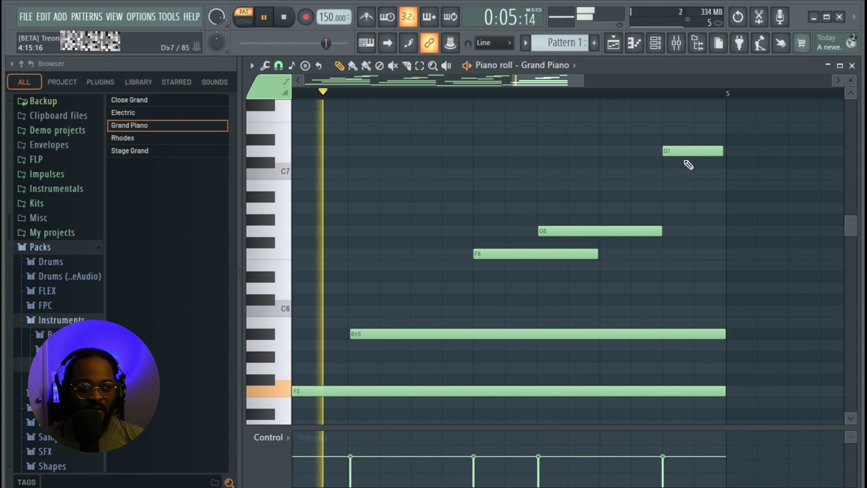
key(space)
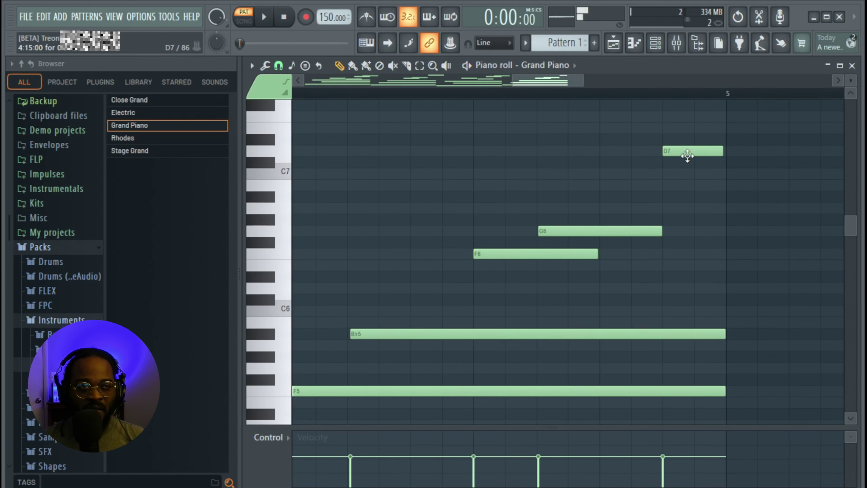
- Lower the final D7 in bar 4 to B♭6 and audition the full four-bar melody
drag(687, 156, 688, 202)
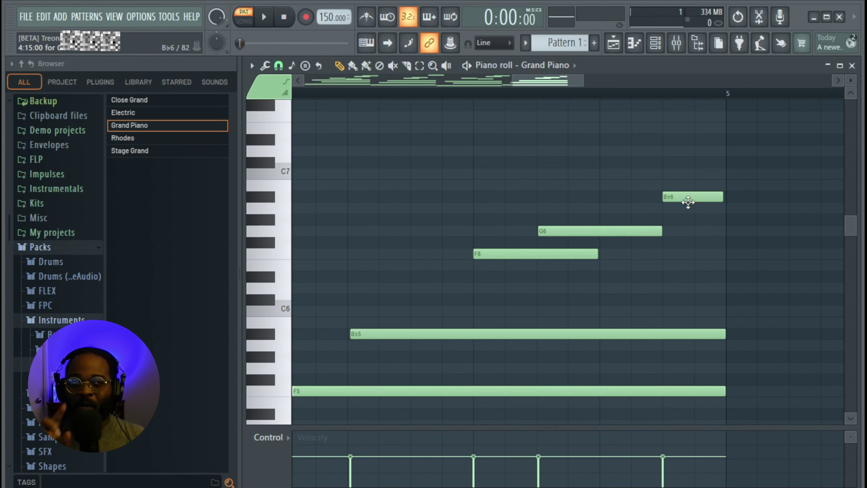
key(space)
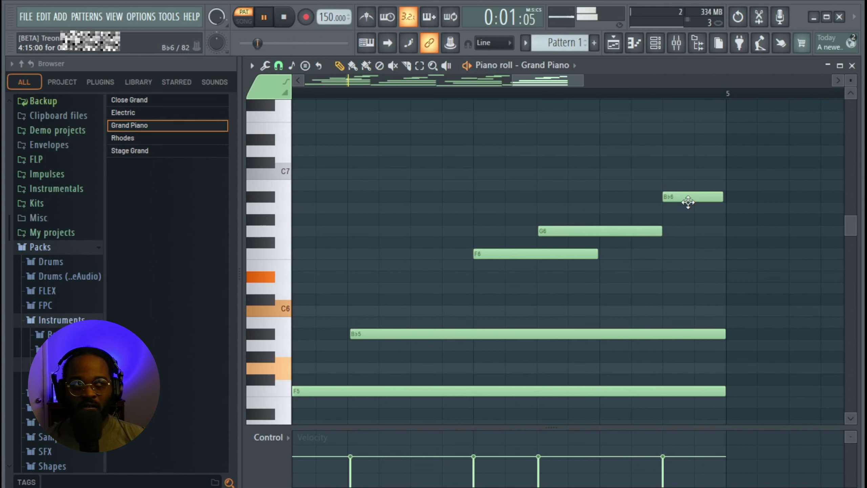
scroll(562, 241, down, 3)
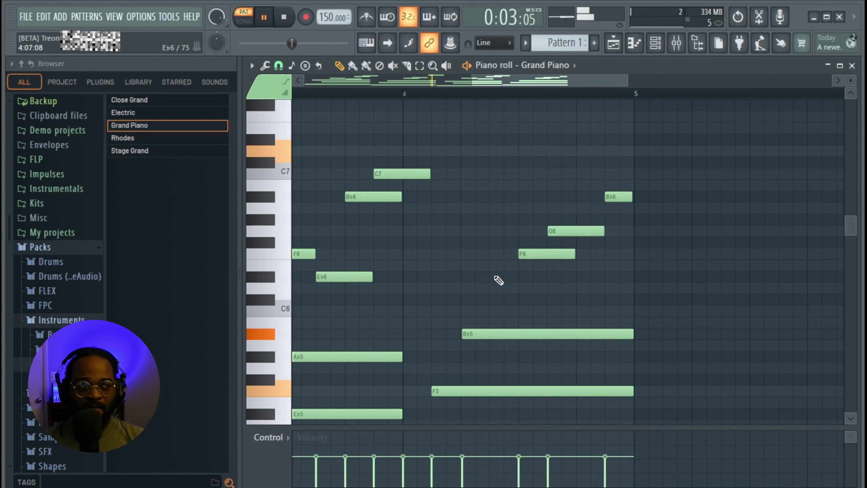
drag(494, 274, 644, 272)
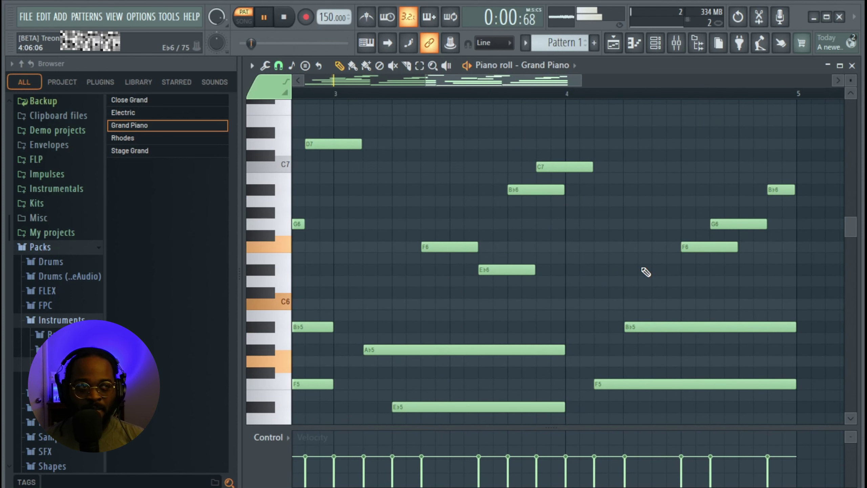
key(space)
- Slice the G5 chord note in bar 1 at step 9 and play it back
scroll(623, 268, down, 3)
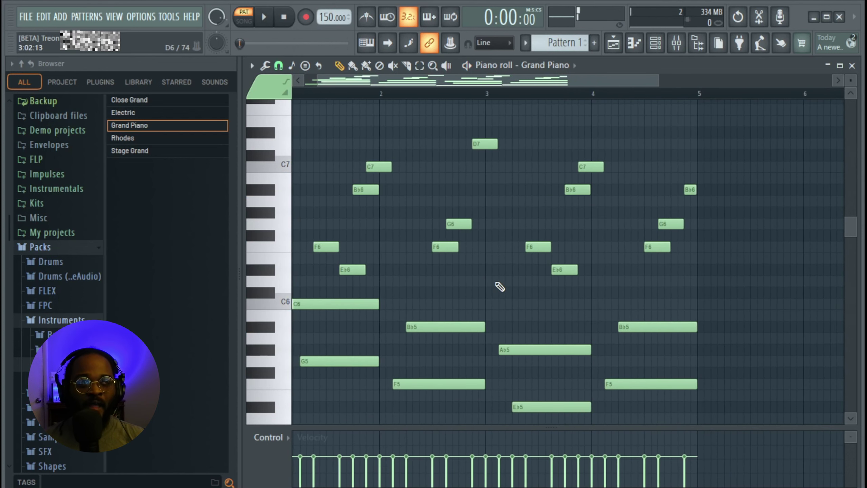
scroll(500, 287, down, 2)
scroll(473, 293, up, 5)
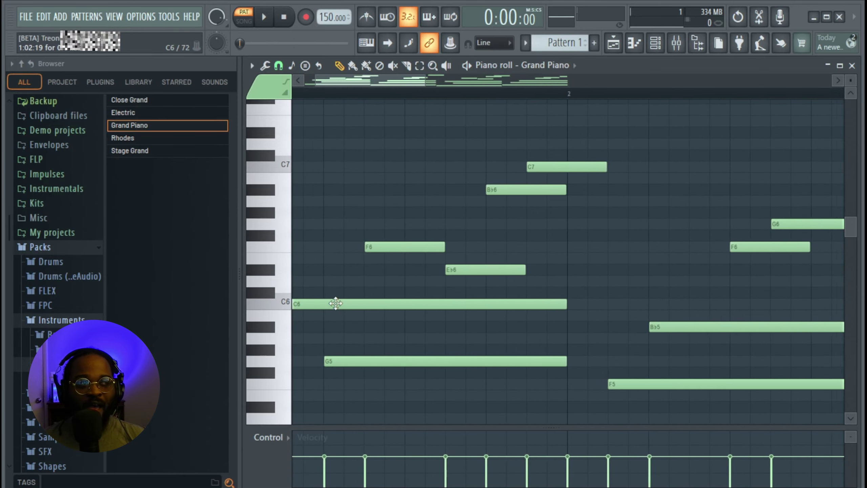
scroll(375, 303, down, 3)
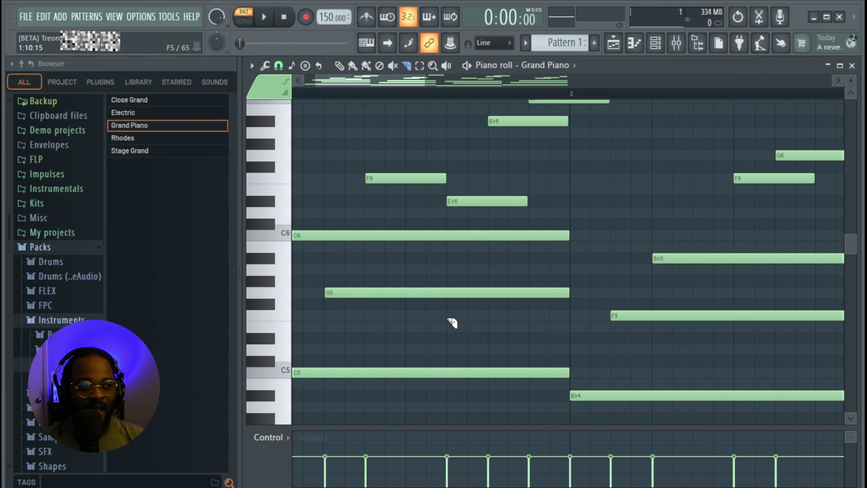
scroll(496, 328, up, 1)
scroll(489, 321, up, 3)
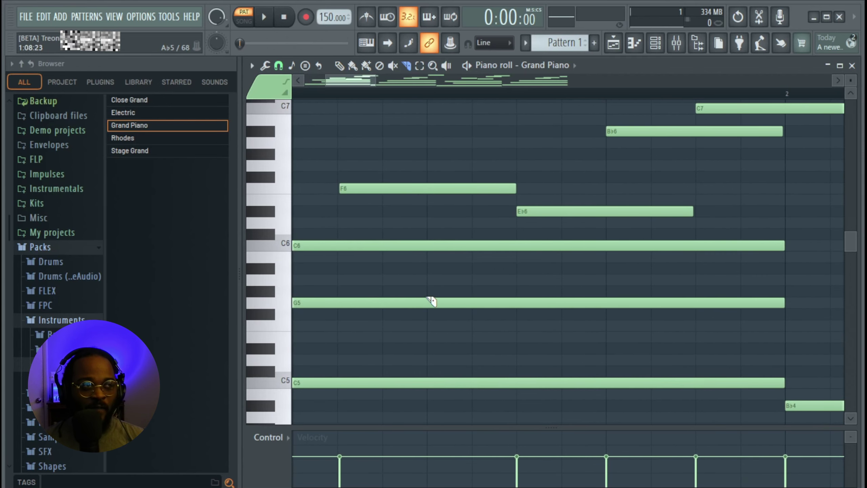
drag(433, 317, 430, 316)
key(space)
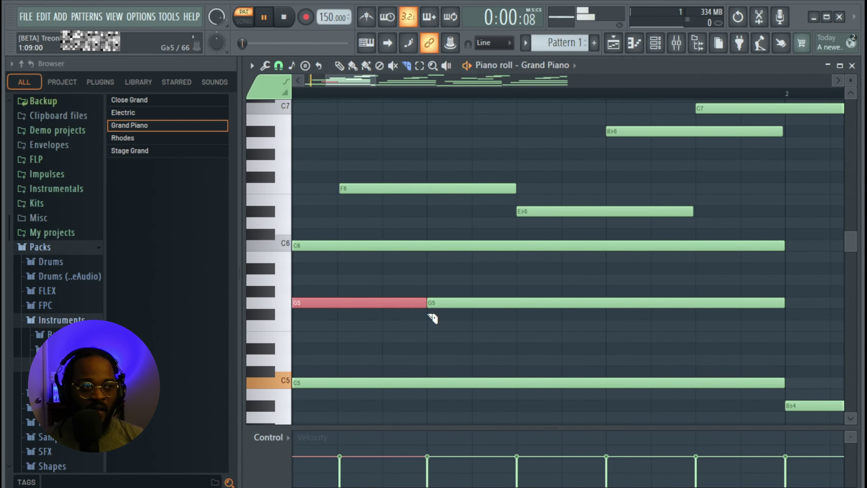
key(space)
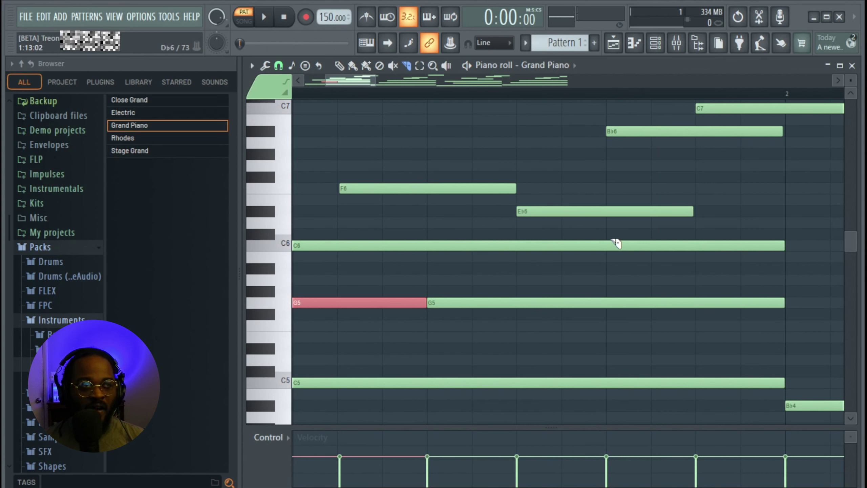
- Slice the C6 chord note in bar 1 at about step 13 and audition the result
click(613, 256)
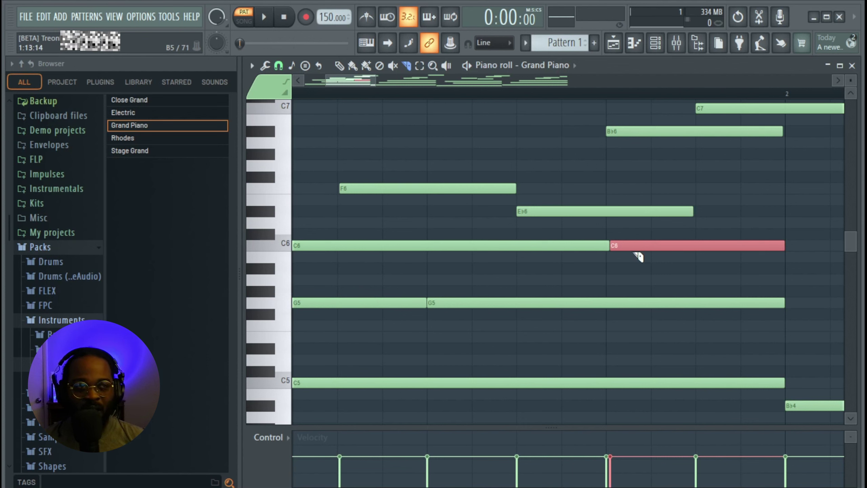
key(space)
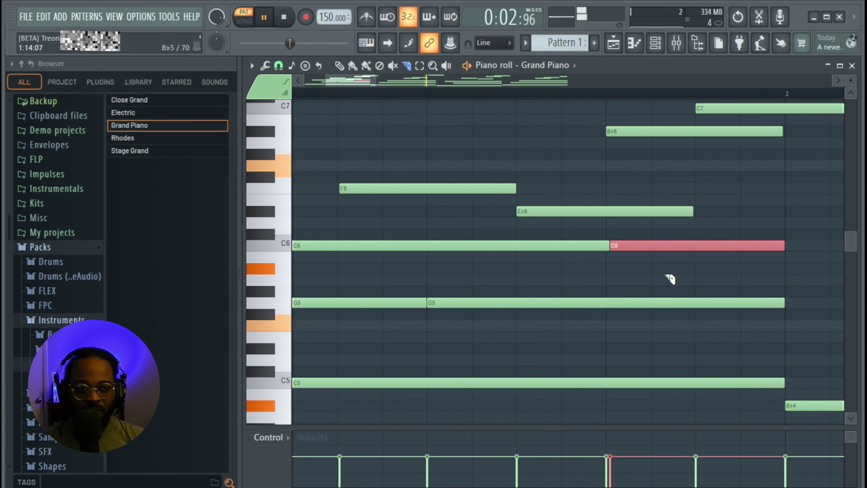
key(space)
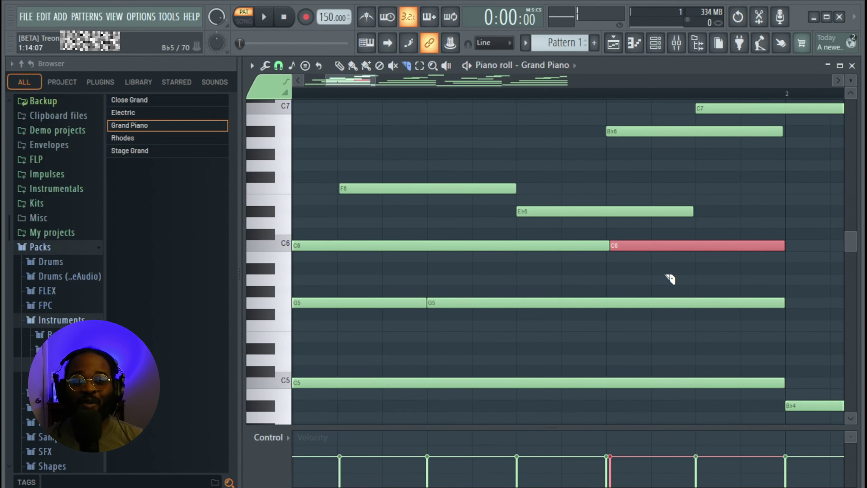
scroll(653, 278, down, 2)
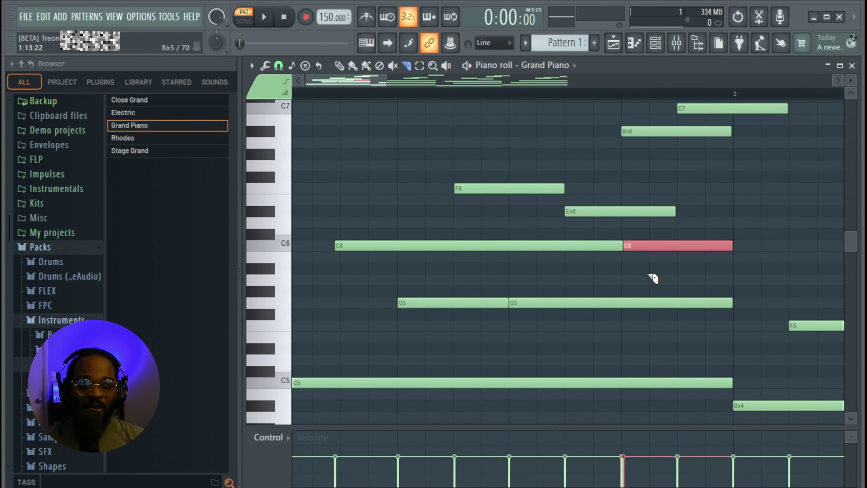
scroll(601, 275, right, 2)
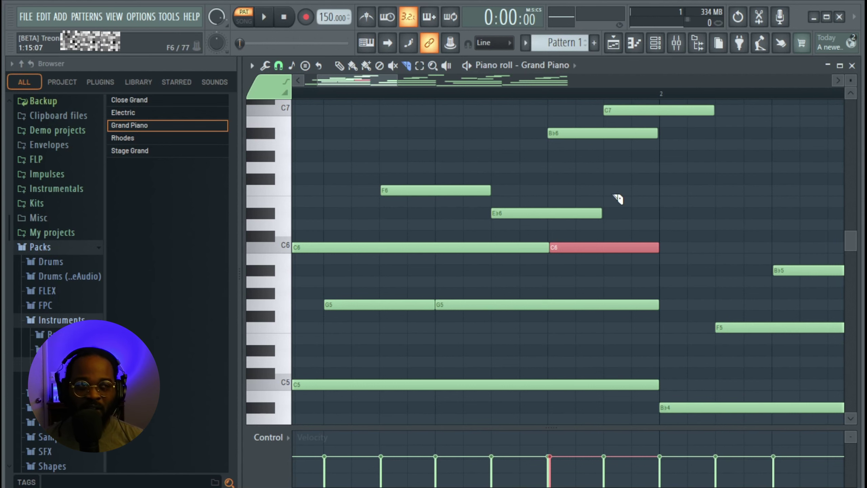
key(space)
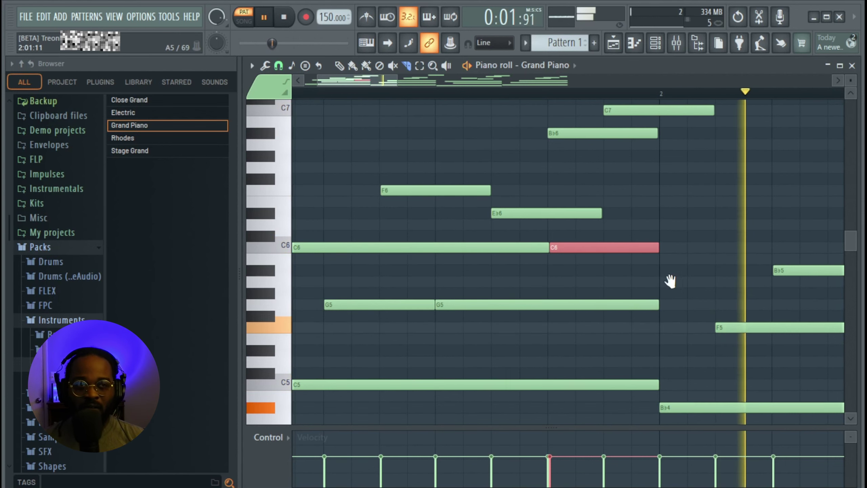
key(space)
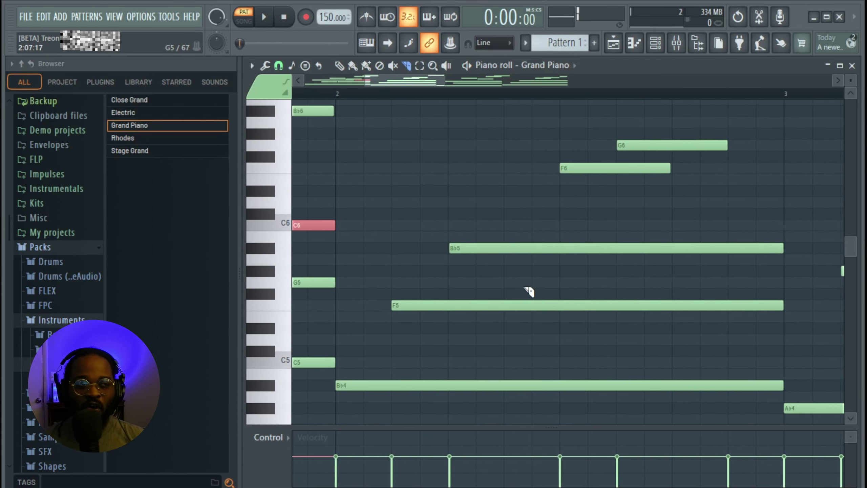
- Slice the F5 chord note in bar 2 at step 7 and listen to the loop
scroll(529, 291, up, 3)
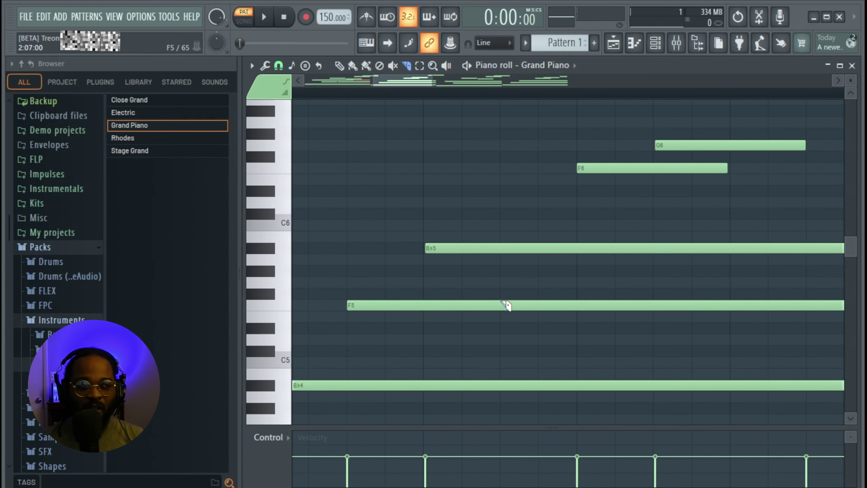
click(500, 306)
key(space)
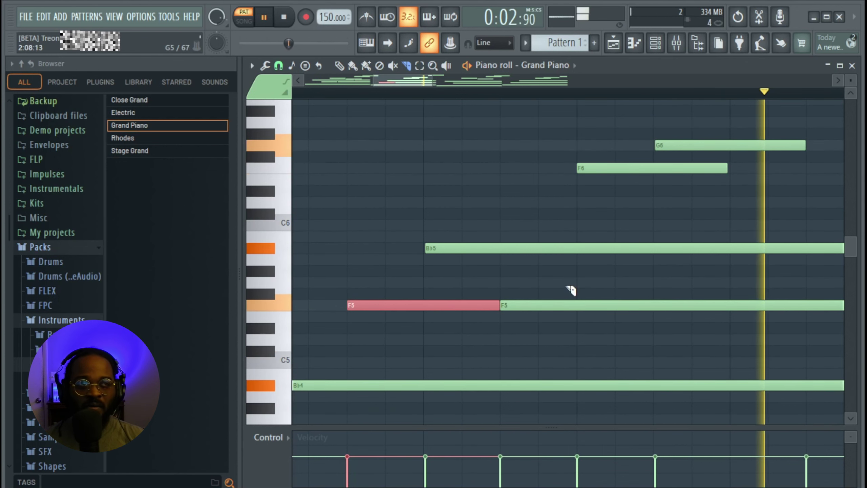
scroll(591, 285, down, 3)
key(space)
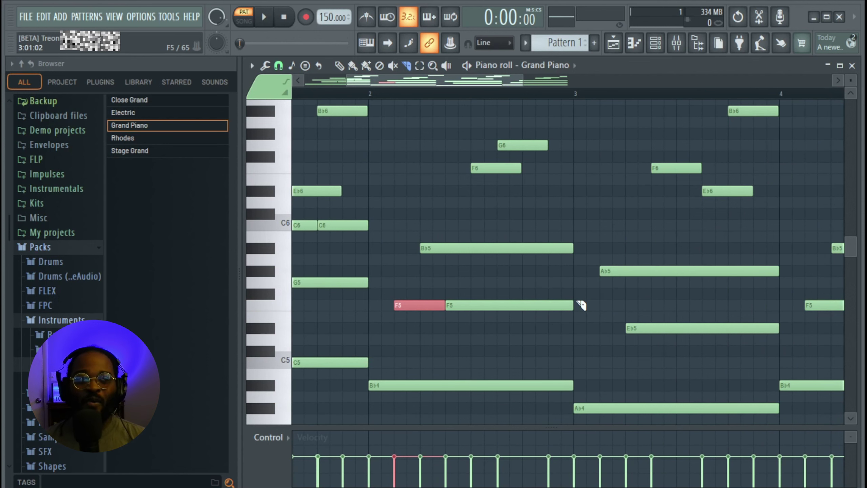
- Slice the A♭5 chord note in bar 3 at about step 13 while playing back the loop
key(space)
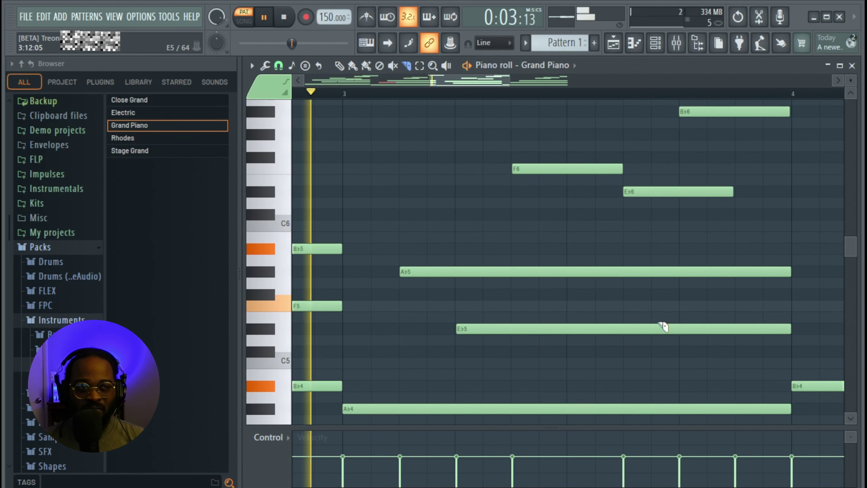
key(space)
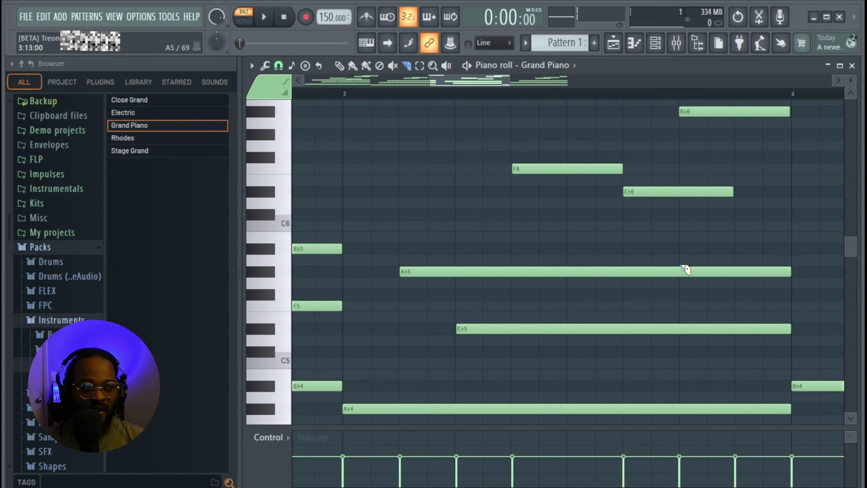
key(space)
drag(682, 282, 688, 300)
key(ctrl+z)
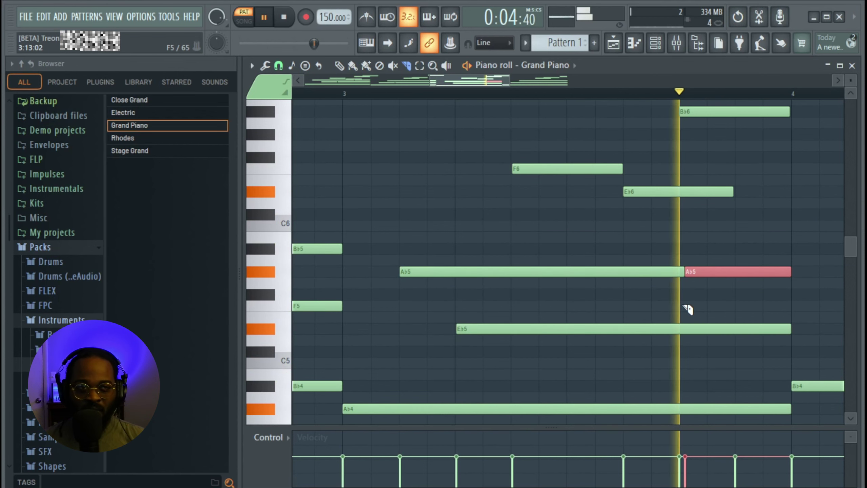
ctrl+scroll(685, 306, down, 3)
key(space)
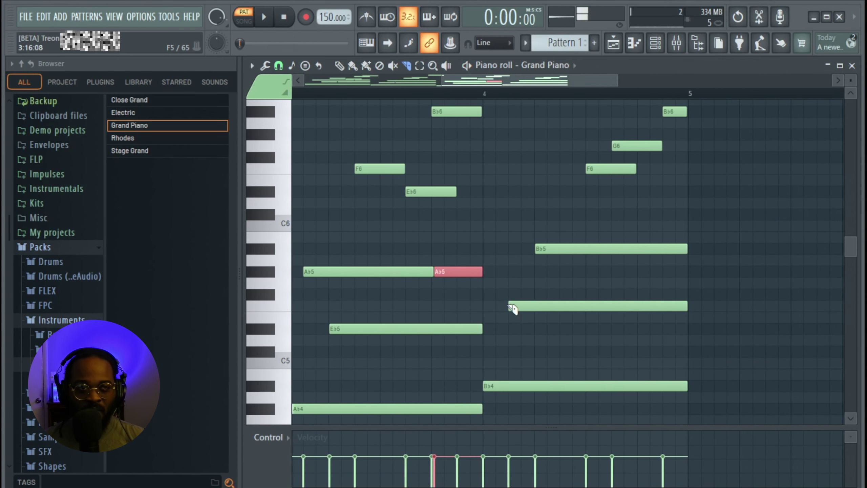
- Slice the F5 chord note in bar 4 at step 7 and listen to the loop
ctrl+scroll(484, 308, up, 5)
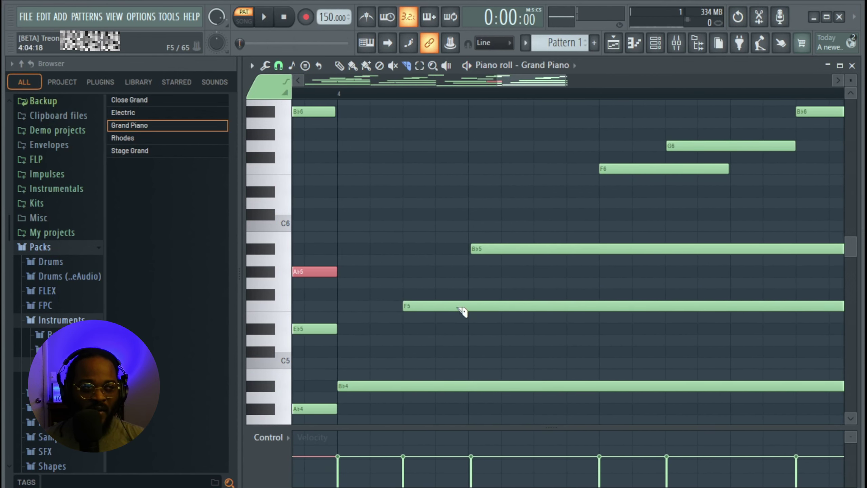
drag(534, 298, 536, 315)
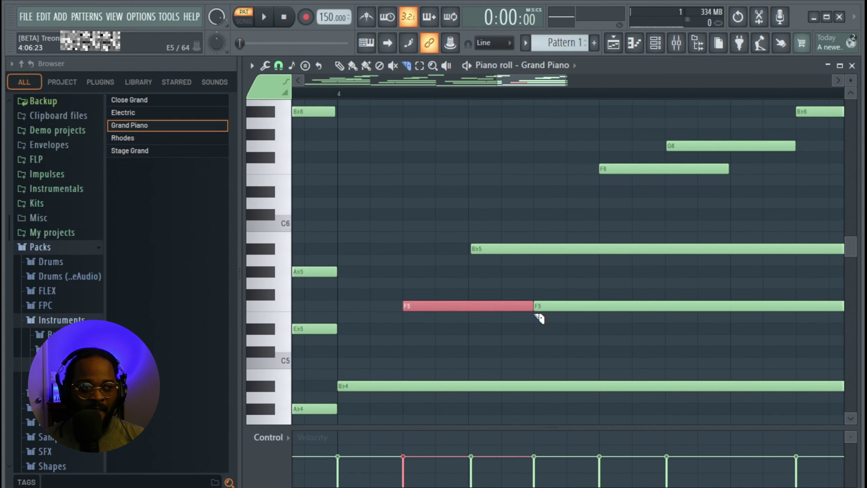
key(space)
ctrl+scroll(538, 316, down, 2)
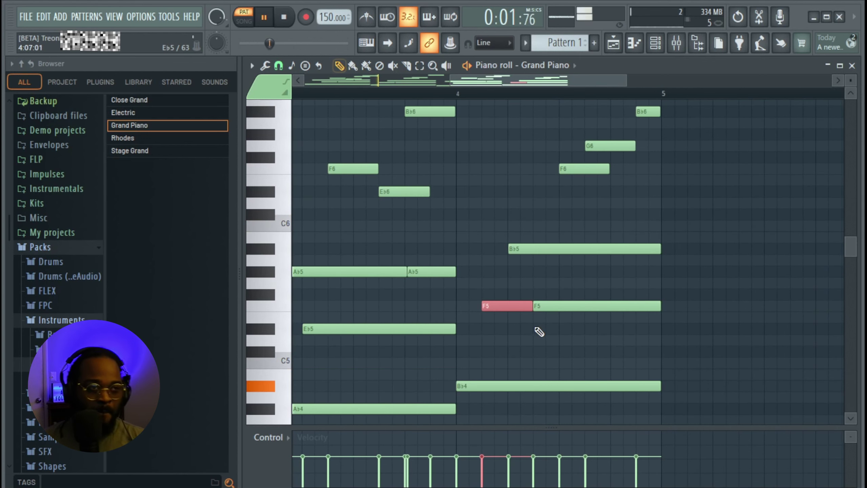
ctrl+scroll(539, 329, down, 3)
ctrl+scroll(376, 327, up, 1)
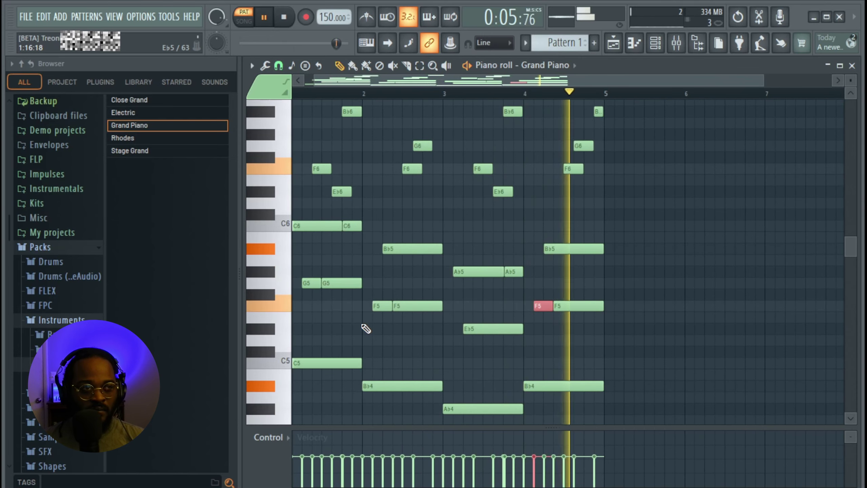
key(space)
- Add an E♭5 note at about step 15 of bar 1, leading into bar 2, and play it back
ctrl+scroll(362, 325, up, 5)
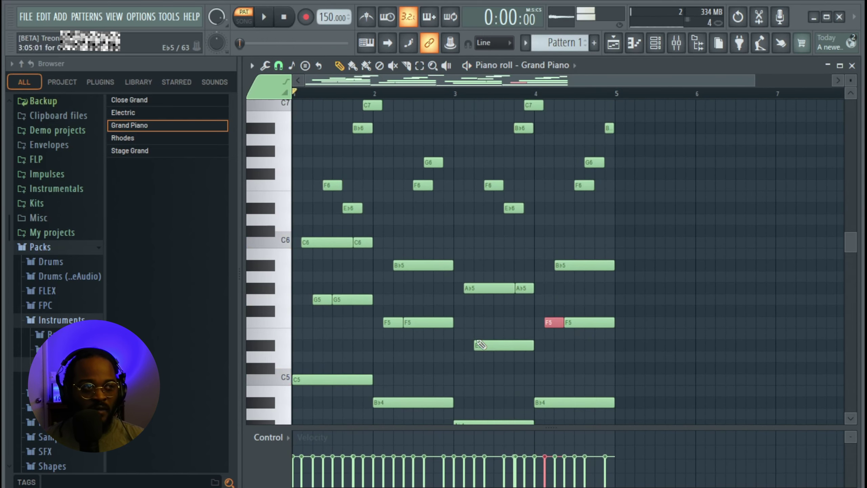
scroll(493, 320, left, 1)
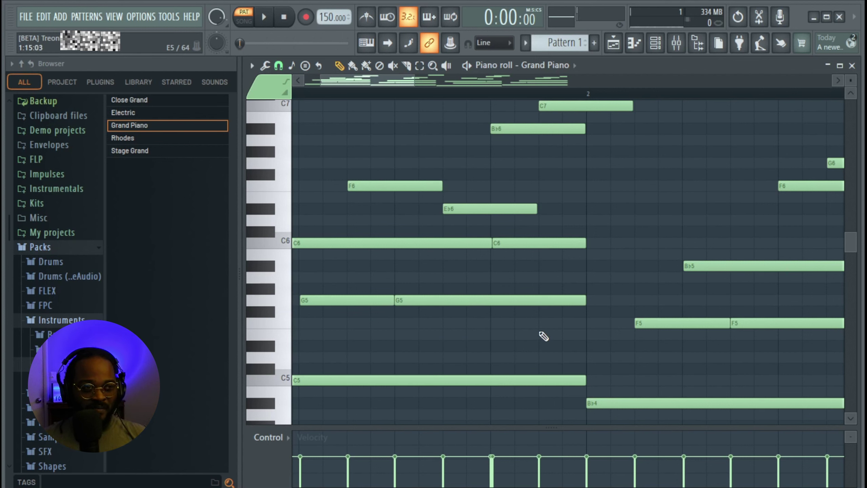
mouse_move(543, 332)
mouse_down()
mouse_move(567, 325)
mouse_move(572, 349)
mouse_up()
key(space)
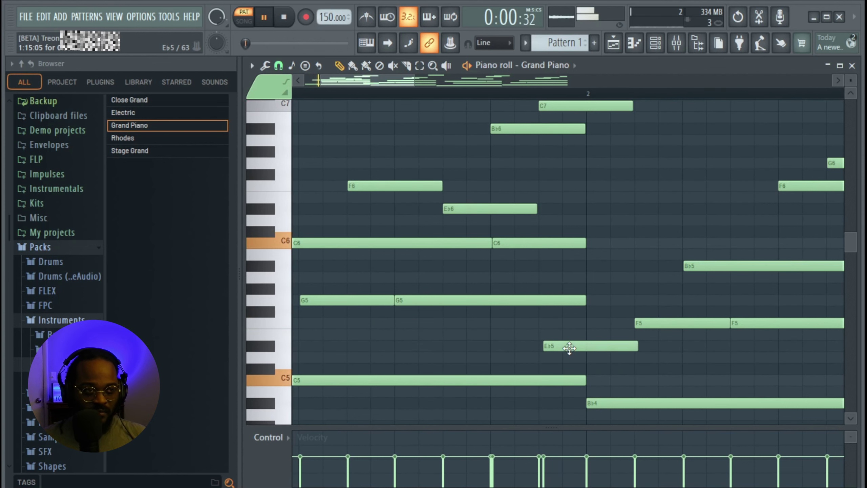
drag(572, 350, 569, 348)
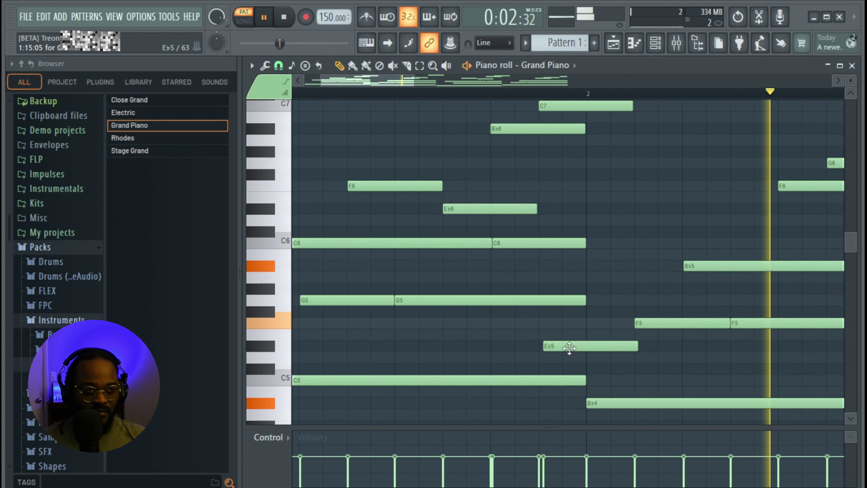
key(space)
- Add a G5 note at step 13 of bar 2, ending at the start of bar 3, while playing back the loop
scroll(569, 348, right, 3)
key(space)
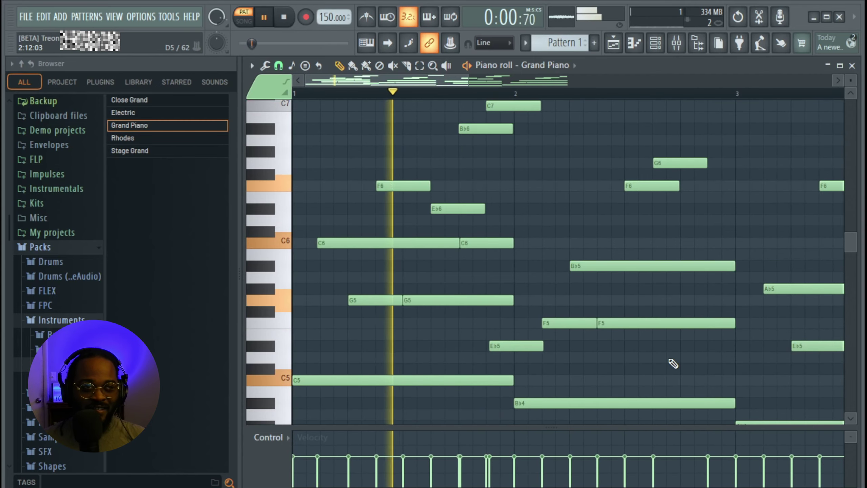
scroll(725, 326, up, 3)
click(652, 300)
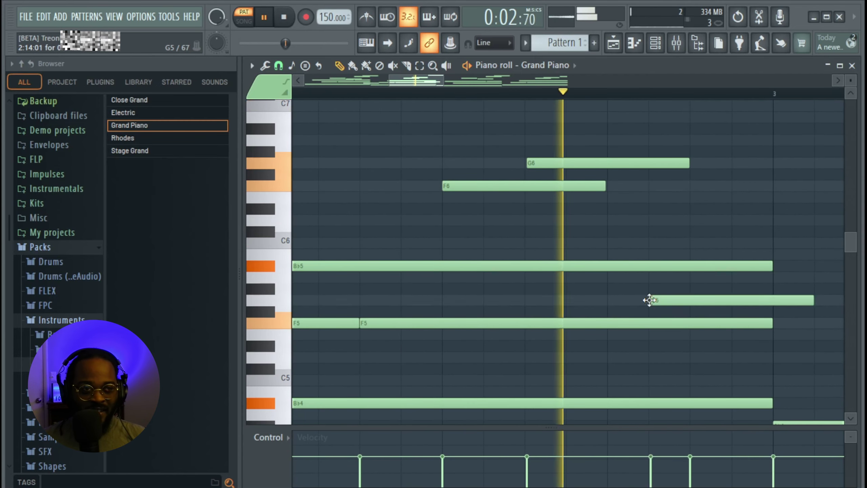
drag(697, 304, 655, 301)
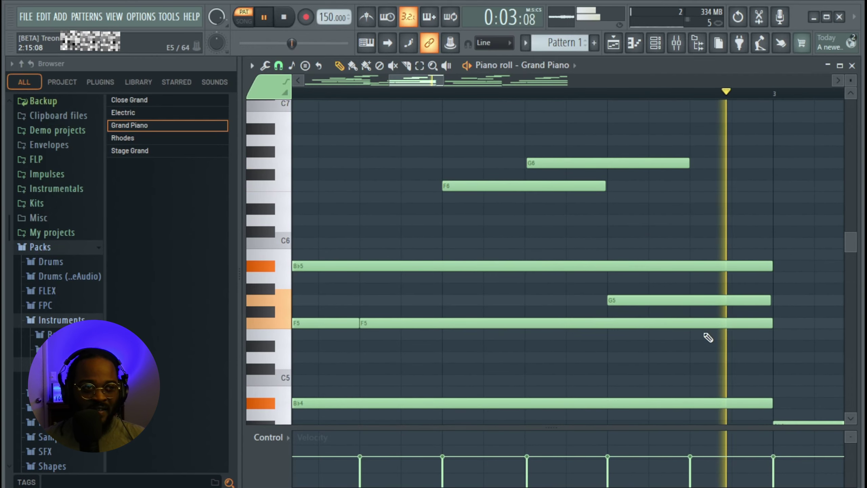
scroll(611, 341, down, 3)
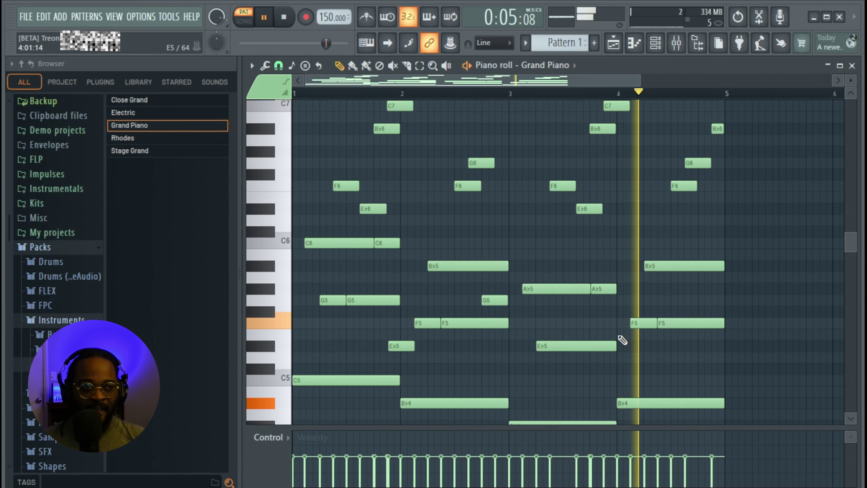
key(space)
- Add a D5 note at step 13 of bar 4, ending with the bar, and audition the result
scroll(718, 318, up, 4)
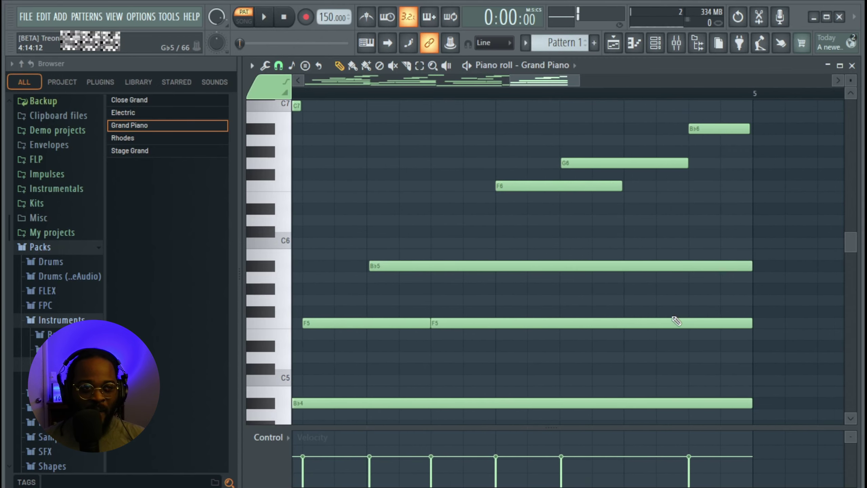
click(658, 357)
key(space)
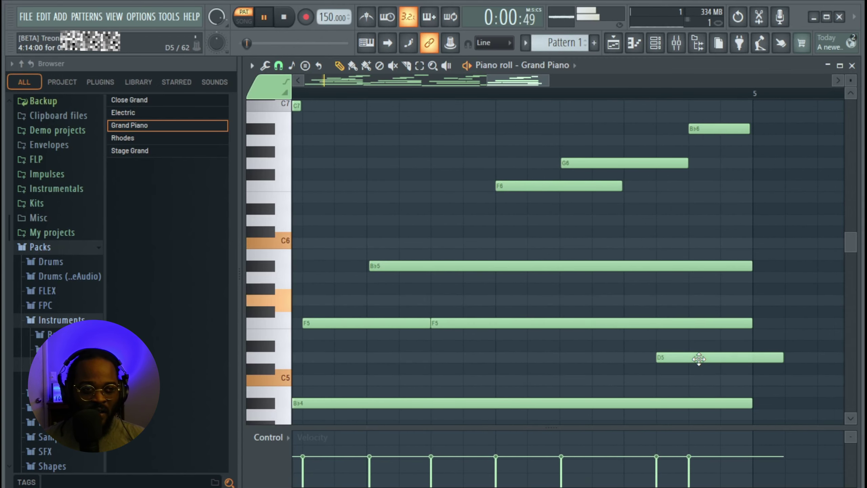
drag(699, 359, 665, 362)
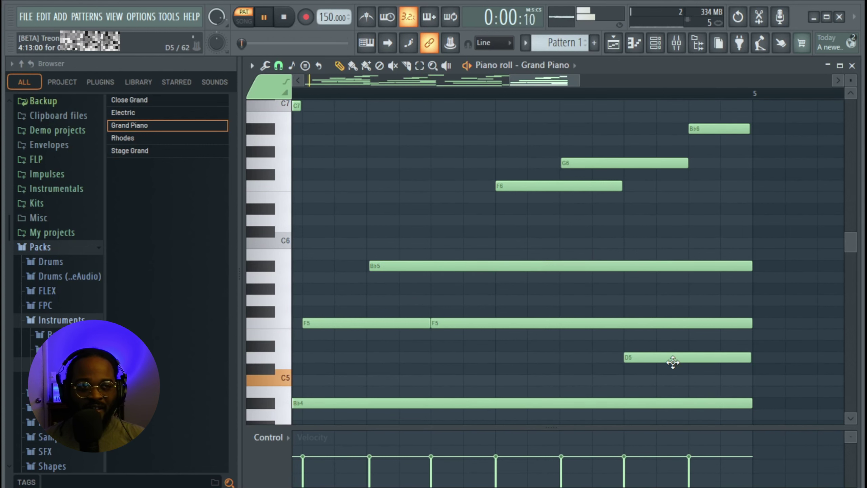
key(space)
- Randomize the velocities of all notes with the randomizer's velocity level at -35% and bipolar mode on
ctrl+scroll(675, 363, down, 5)
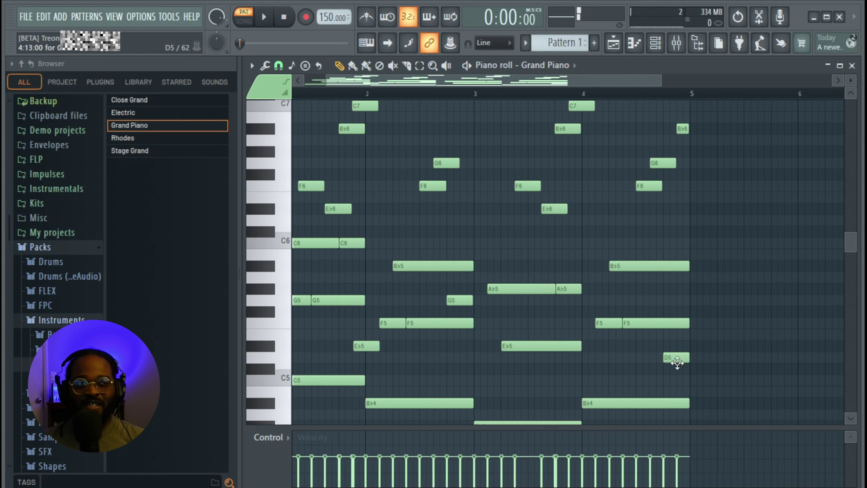
ctrl+scroll(678, 362, down, 2)
scroll(544, 365, down, 4)
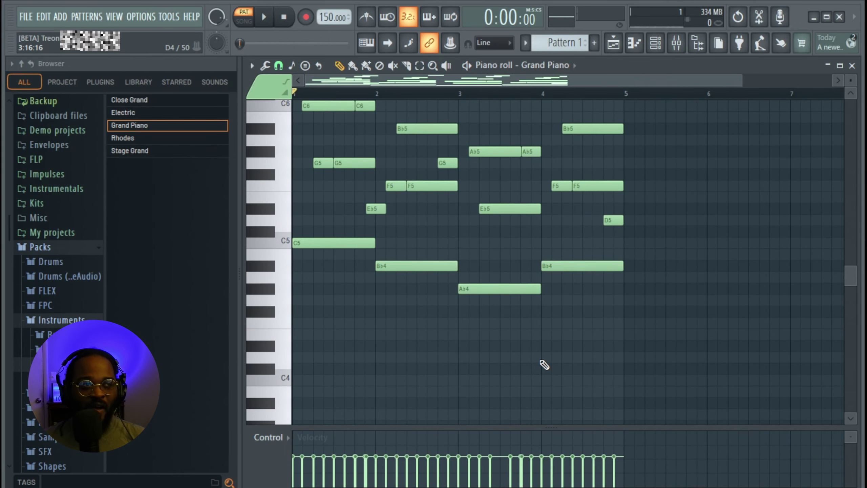
scroll(545, 365, up, 1)
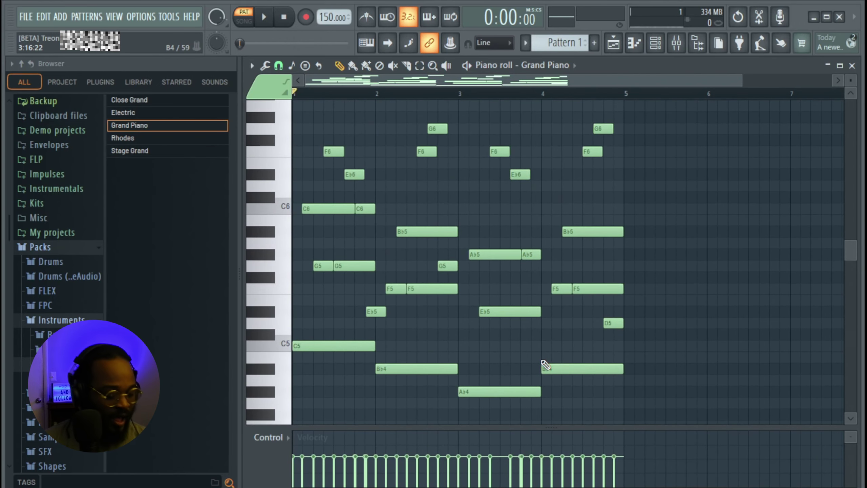
key(alt+r)
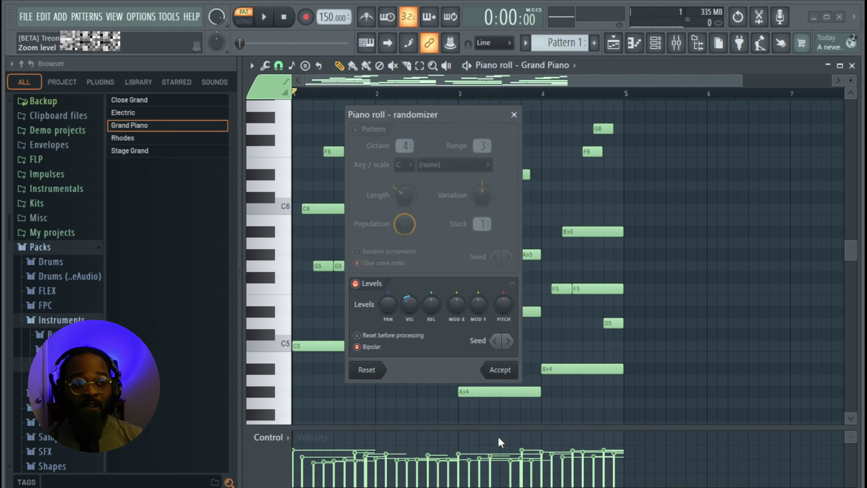
drag(411, 302, 411, 316)
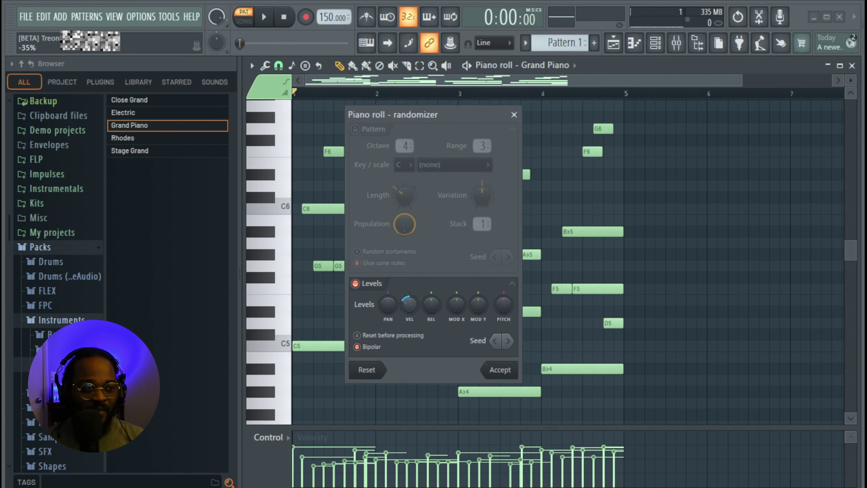
click(501, 369)
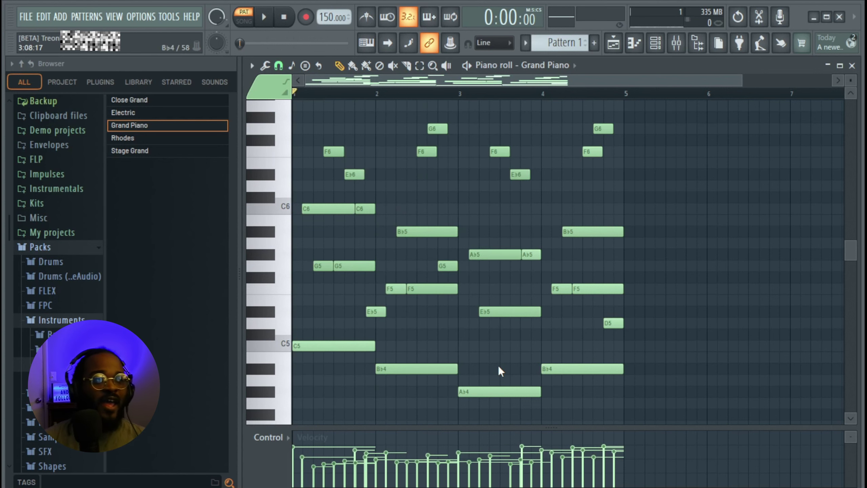
- Apply the Strum tool to the piano notes and listen to the complete four-bar loop
key(alt+s)
click(508, 305)
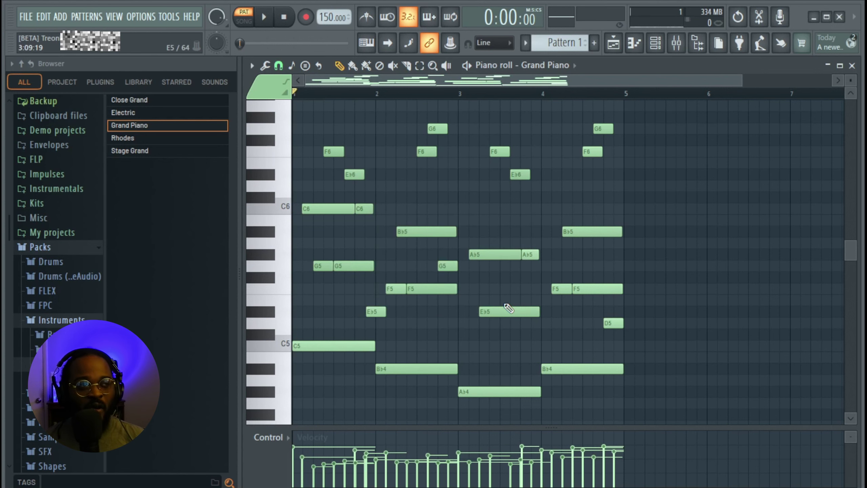
scroll(499, 347, up, 3)
key(space)
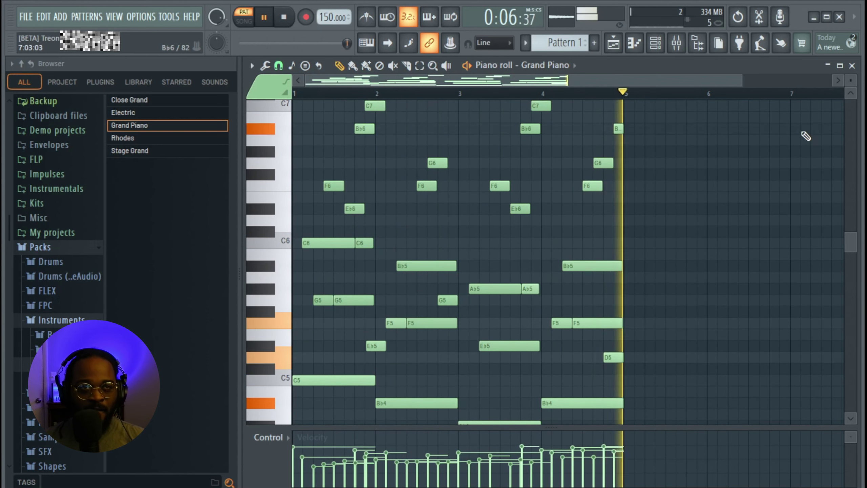
key(space)
scroll(851, 80, down, 2)
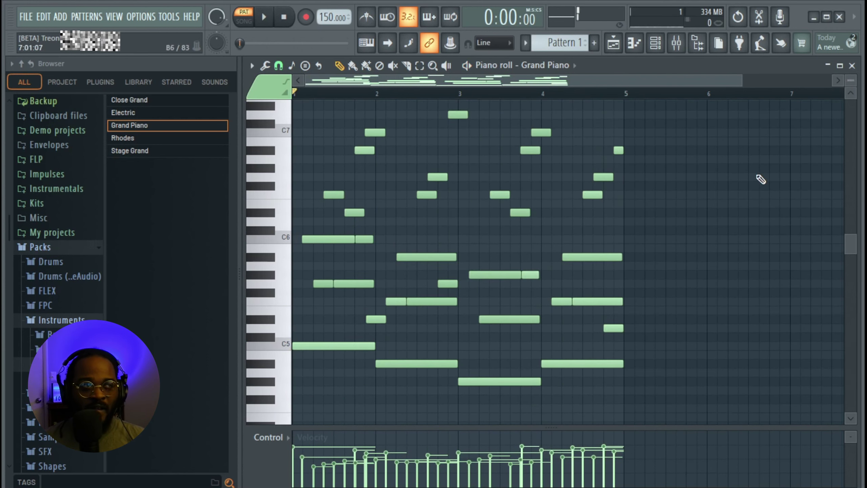
scroll(467, 249, up, 1)
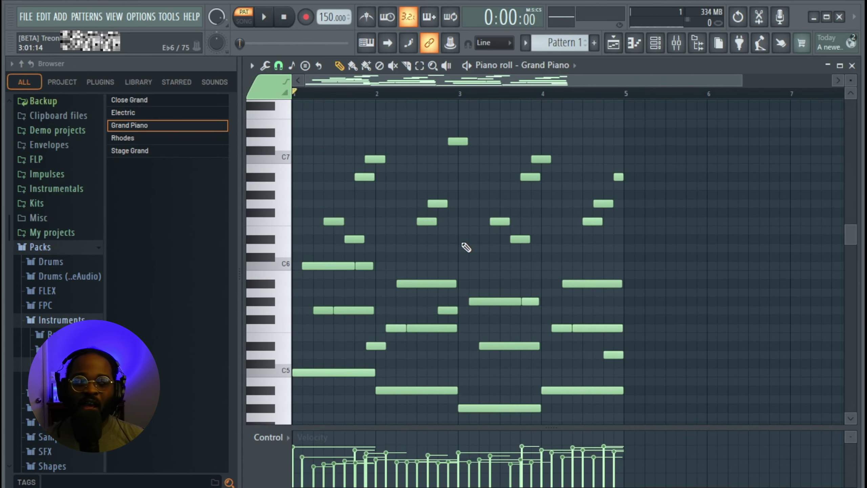
key(space)
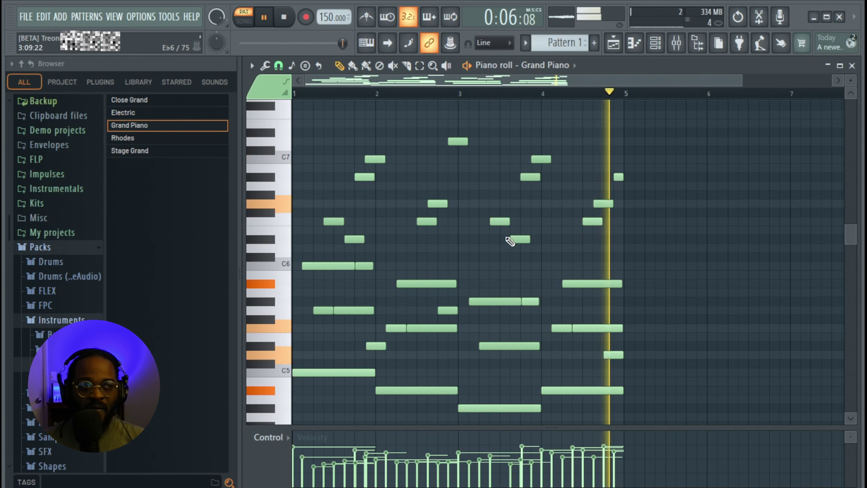
key(space)
- Place a short E♭6 grace note just before the first F6 melody note in bar 1
scroll(474, 266, up, 1)
scroll(347, 237, down, 2)
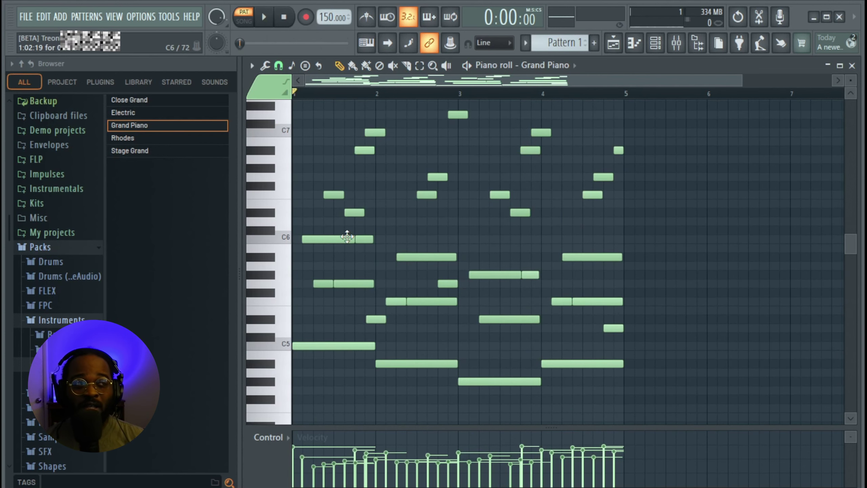
scroll(347, 237, up, 4)
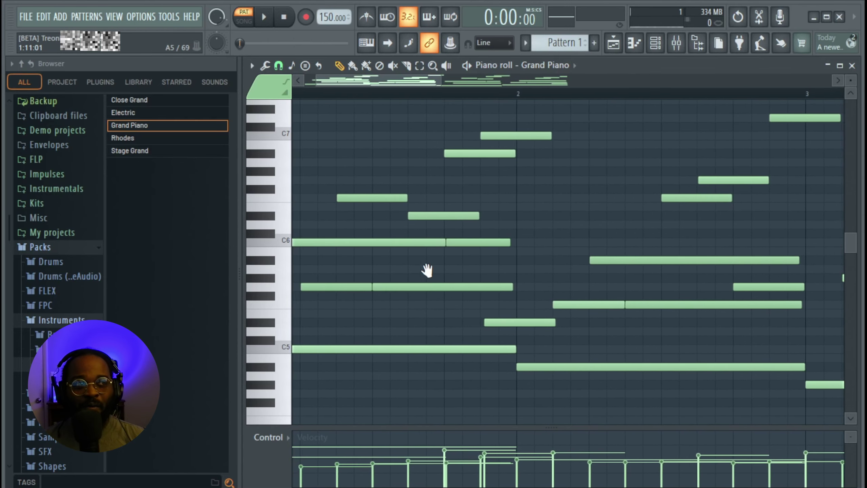
scroll(408, 262, left, 2)
click(406, 217)
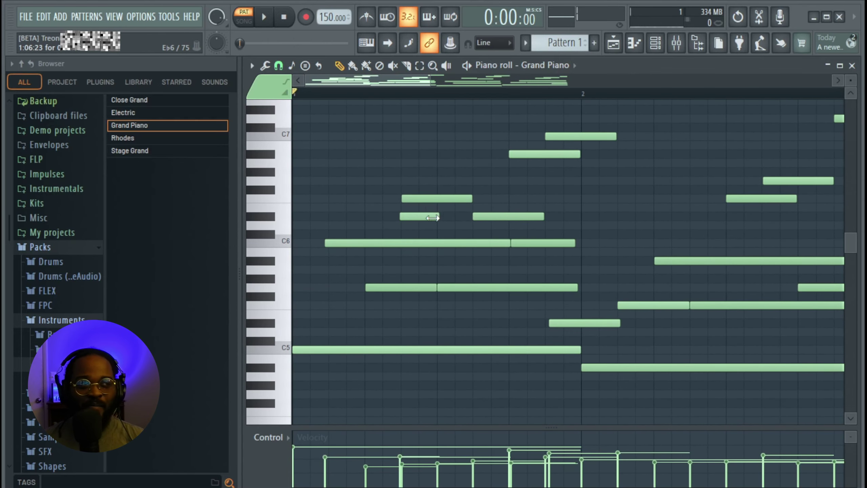
- Shorten the E♭6 grace note, nudge it slightly ahead of the F6 in bar 1, and play it back
scroll(409, 226, up, 4)
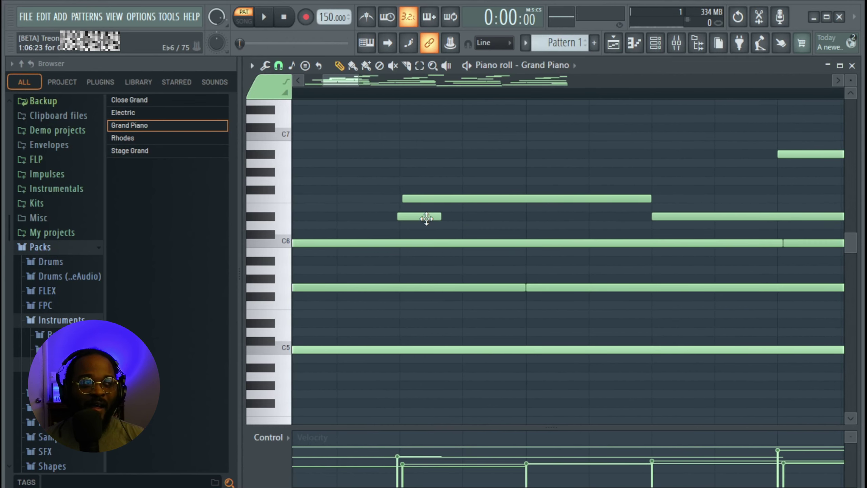
drag(424, 219, 421, 218)
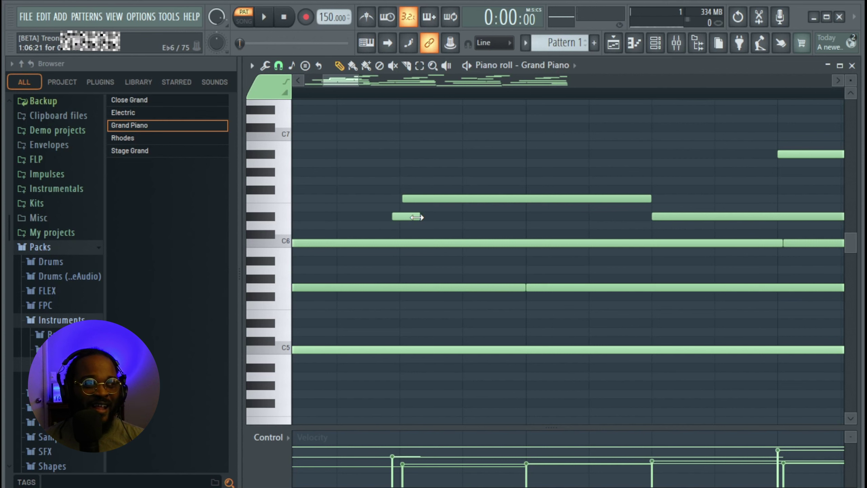
click(403, 217)
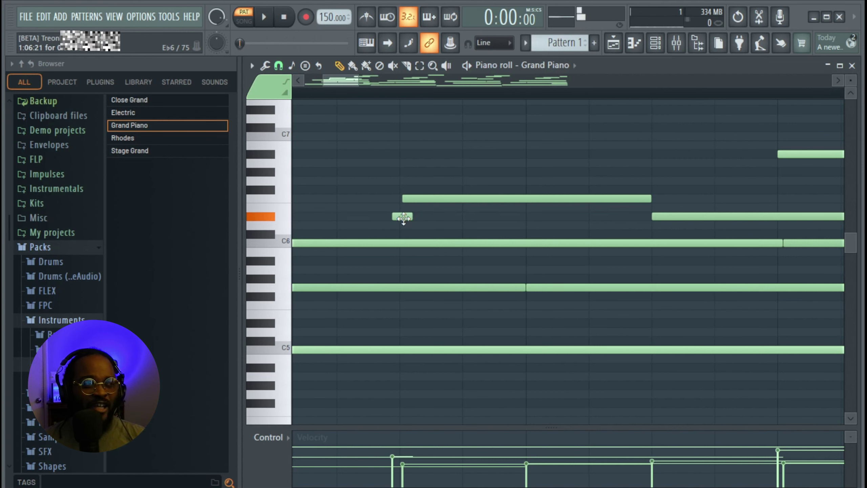
drag(404, 217, 407, 218)
scroll(407, 219, down, 2)
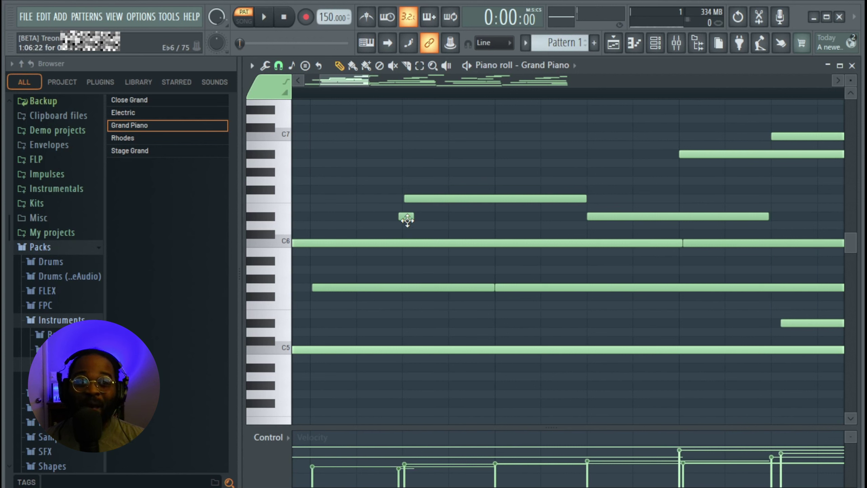
key(space)
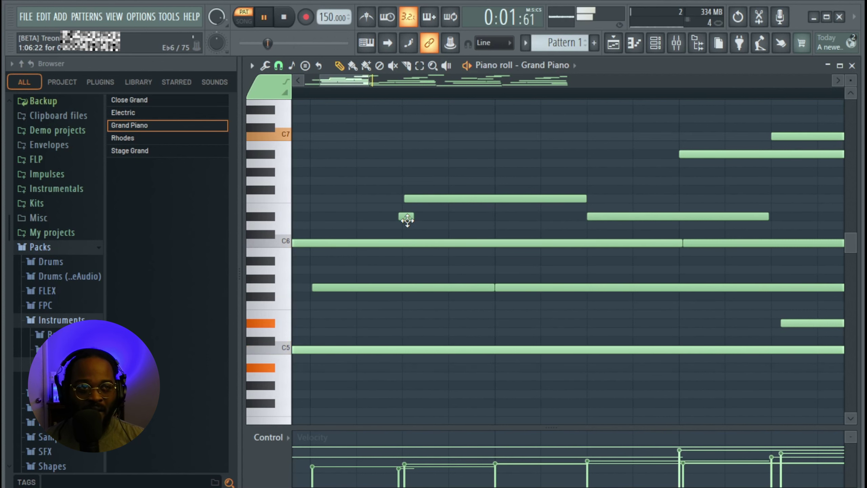
key(space)
scroll(525, 217, up, 1)
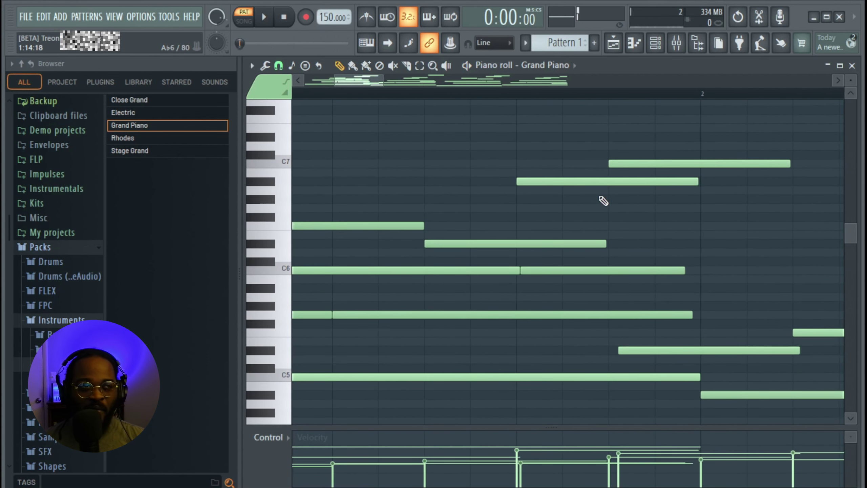
- Slice the B♭6 melody note in bar 1 just before the C7 starts, shorten the second slice, and play it back
click(606, 199)
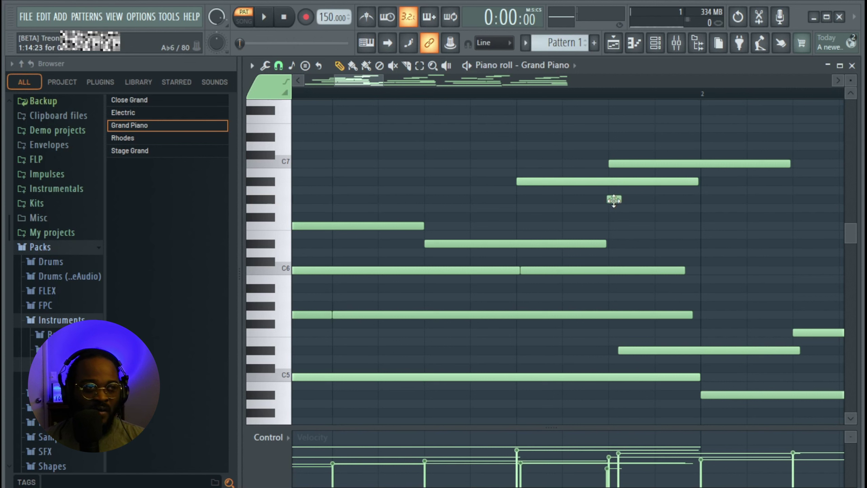
click(614, 200)
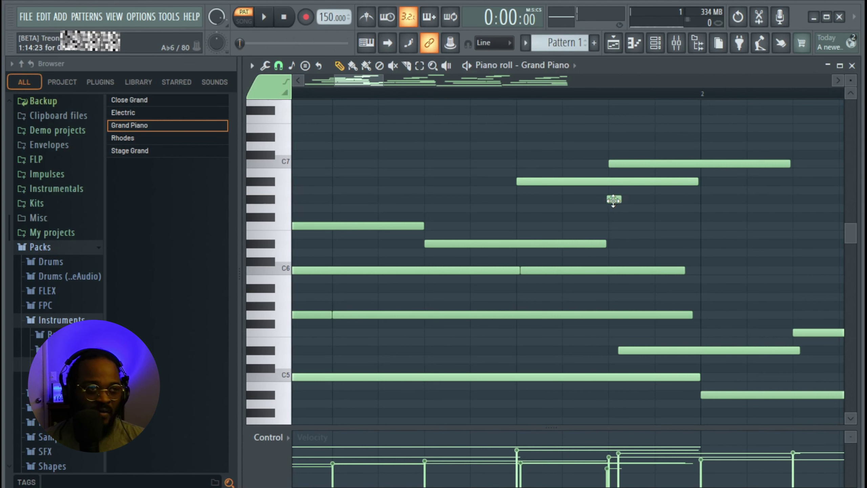
click(605, 181)
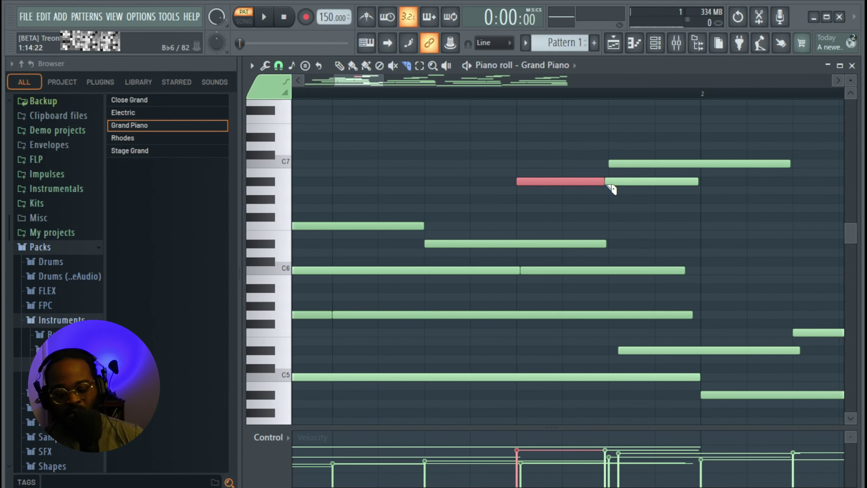
key(p)
drag(697, 180, 618, 181)
key(space)
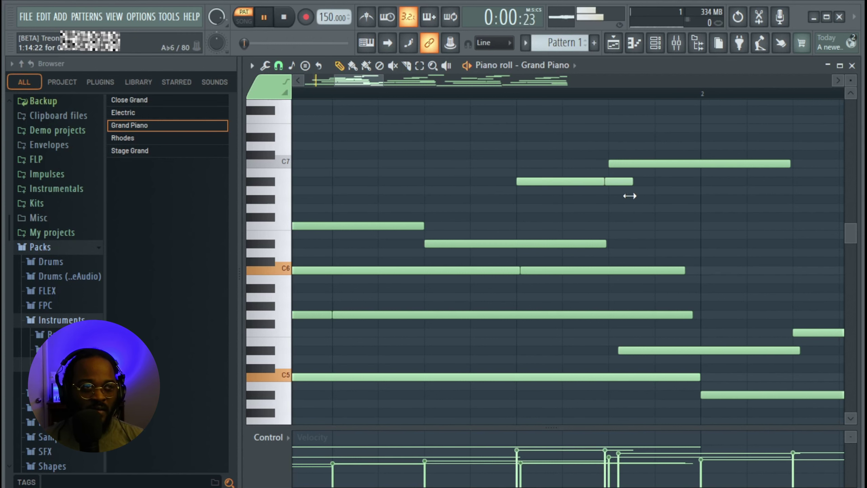
scroll(625, 205, down, 5)
key(space)
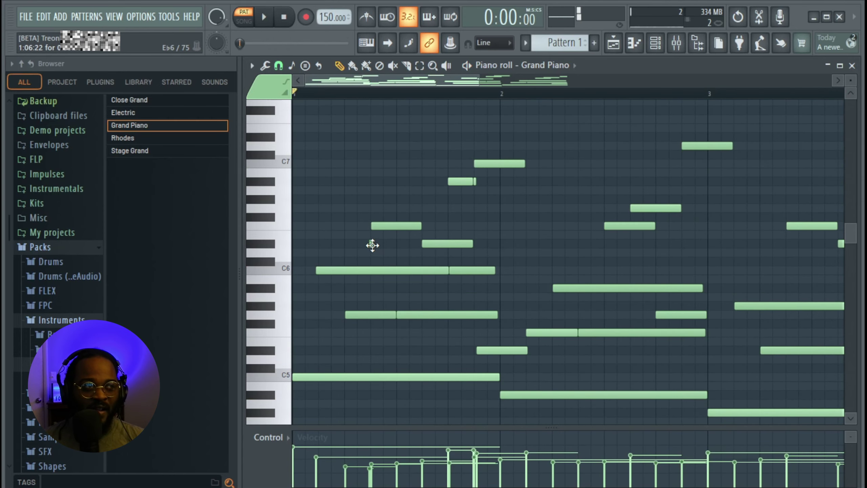
- Try a short A♭5 grace note slightly ahead of the B♭5 chord note in bar 2 and listen to it
scroll(614, 250, up, 3)
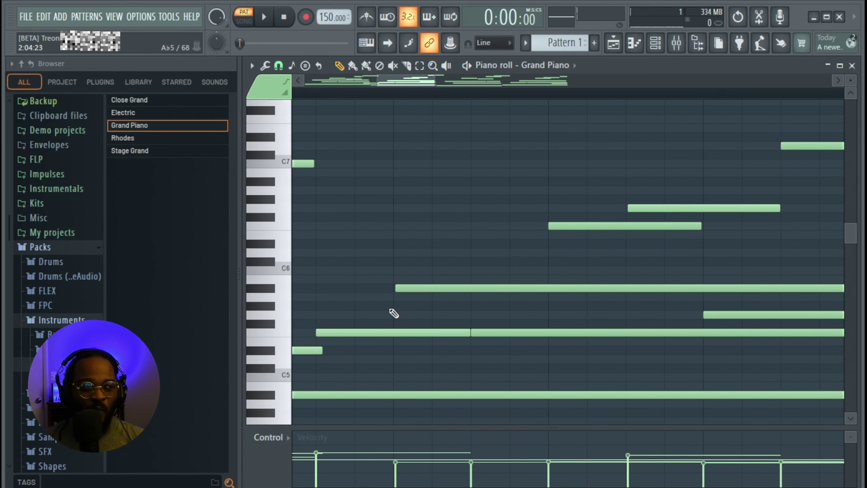
scroll(389, 312, up, 3)
click(407, 306)
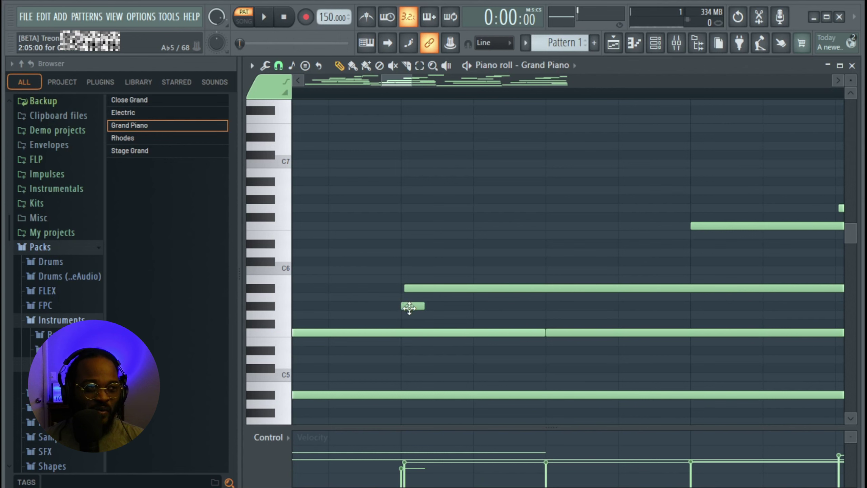
key(space)
drag(409, 309, 404, 308)
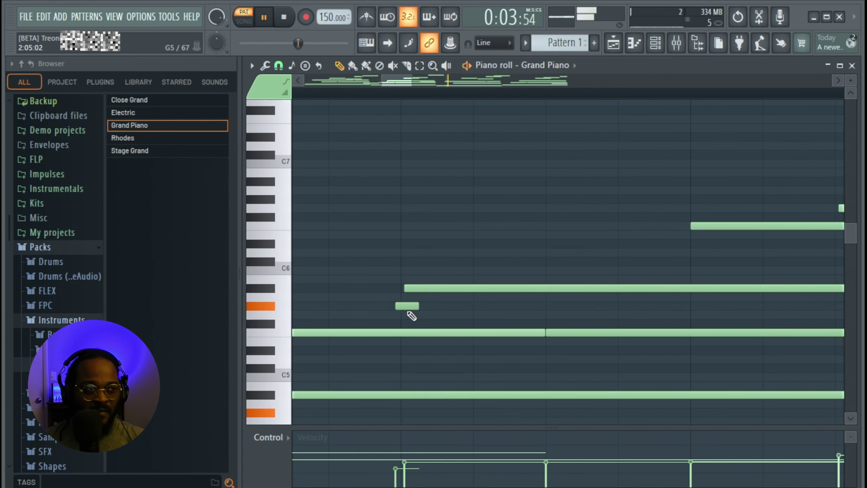
key(space)
right_click(357, 307)
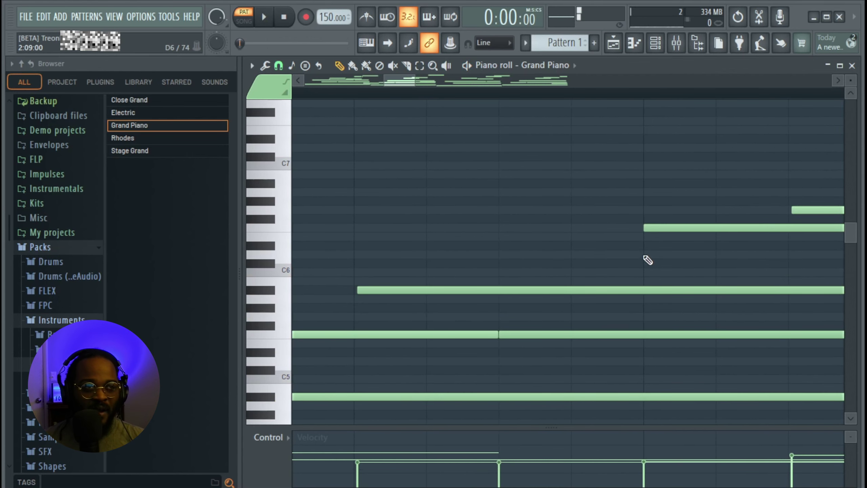
- Place a short E♭6 grace note just before the F6 melody note in bar 2 and listen to the loop
drag(688, 250, 609, 250)
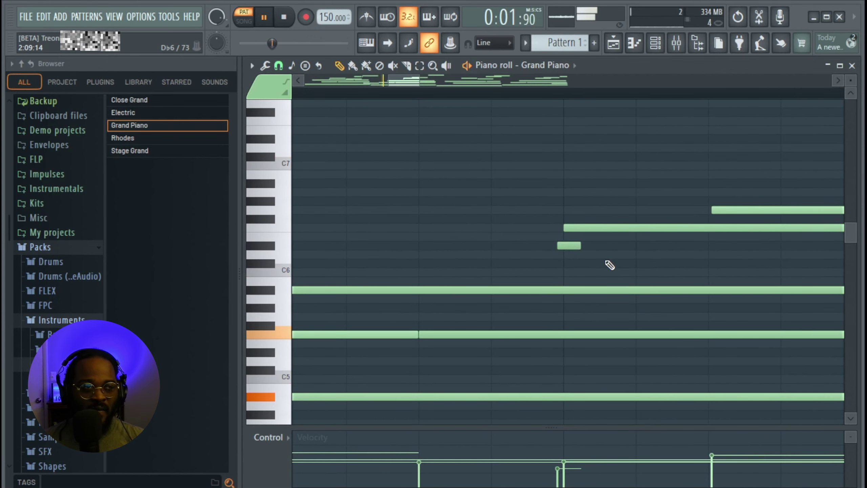
scroll(625, 260, down, 3)
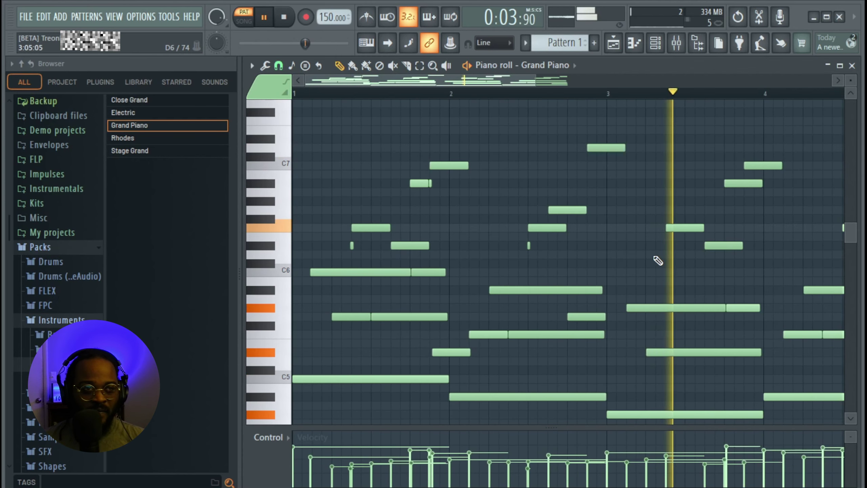
- Try a short G♭5 grace note just before the second A♭5 chord slice in bar 3 and play it back
scroll(534, 275, right, 4)
scroll(583, 330, up, 3)
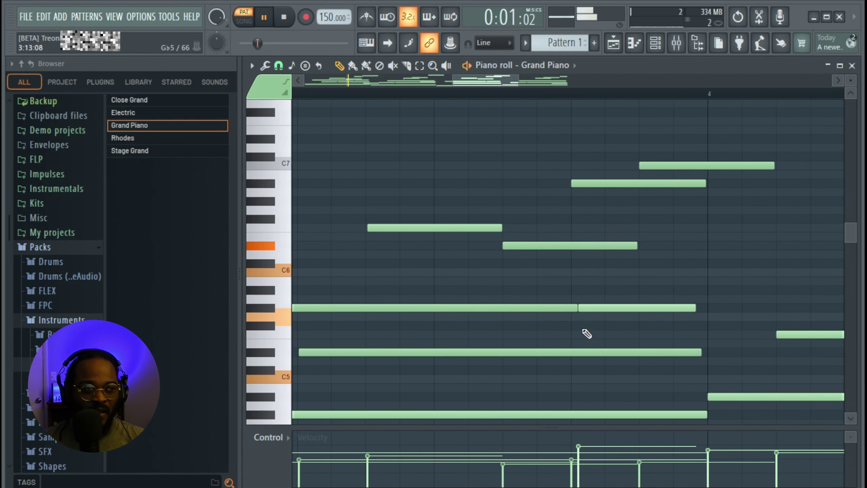
click(582, 327)
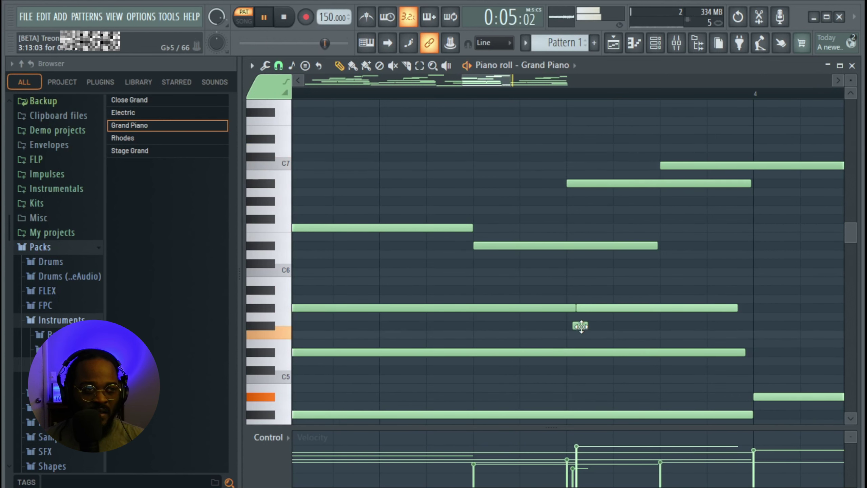
key(space)
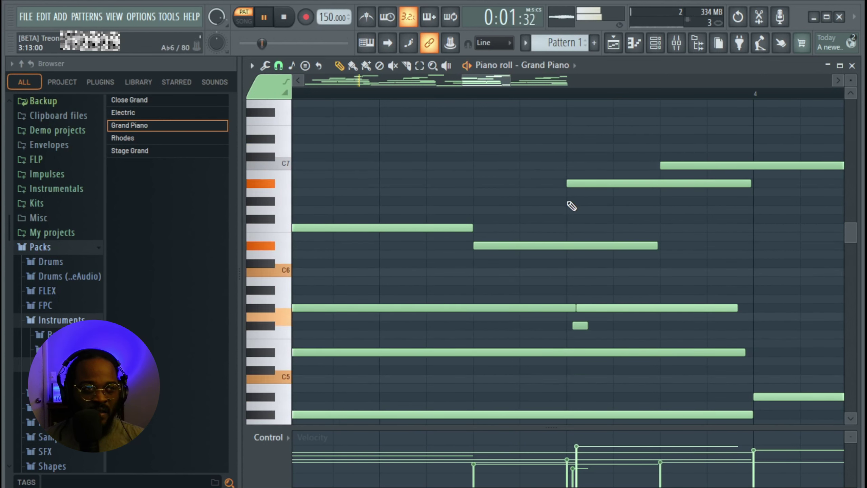
- Place a short A♭6 grace note just before the B♭6 melody note in bar 3, raise its velocity slightly, and play it back
click(563, 202)
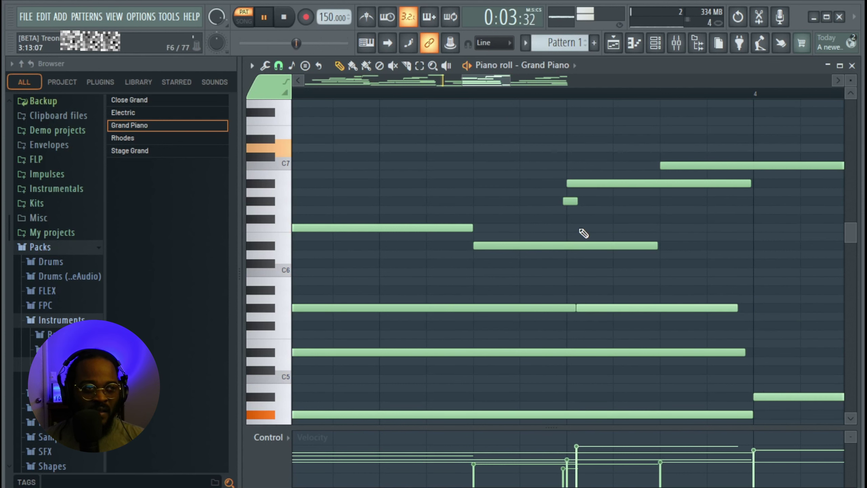
scroll(571, 219, up, 3)
scroll(594, 220, down, 3)
key(space)
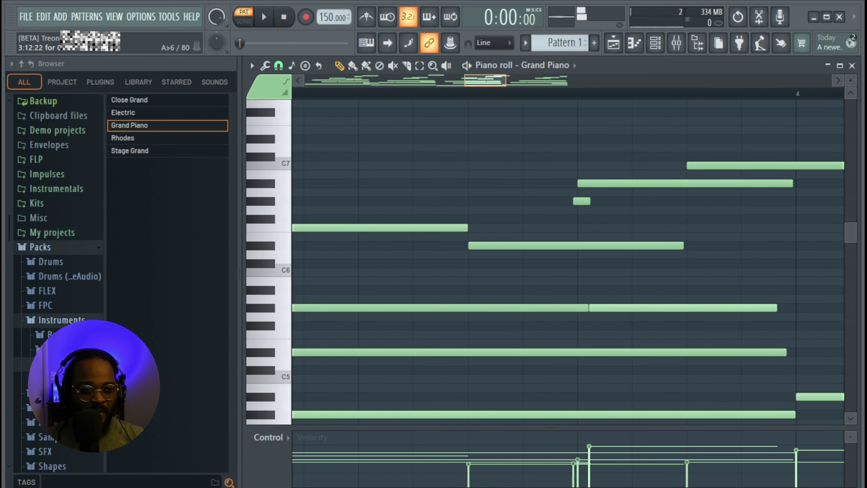
key(space)
- Try a grace note in bar 4, first as A♭5 before the B♭5 chord note, then as E♭6 before the F6 melody note
scroll(630, 236, down, 3)
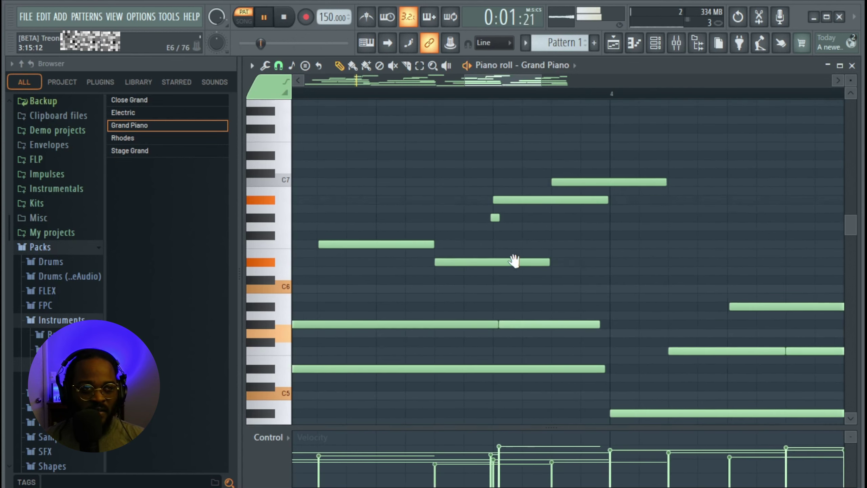
scroll(580, 263, down, 2)
scroll(594, 270, up, 5)
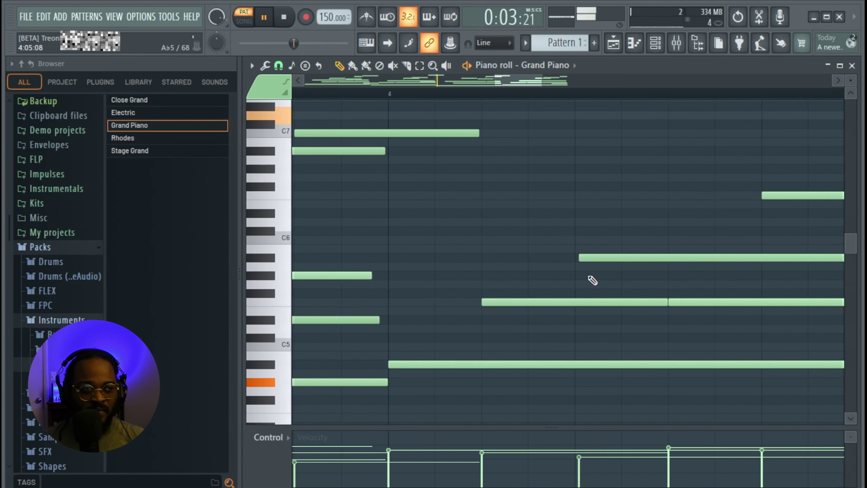
click(574, 274)
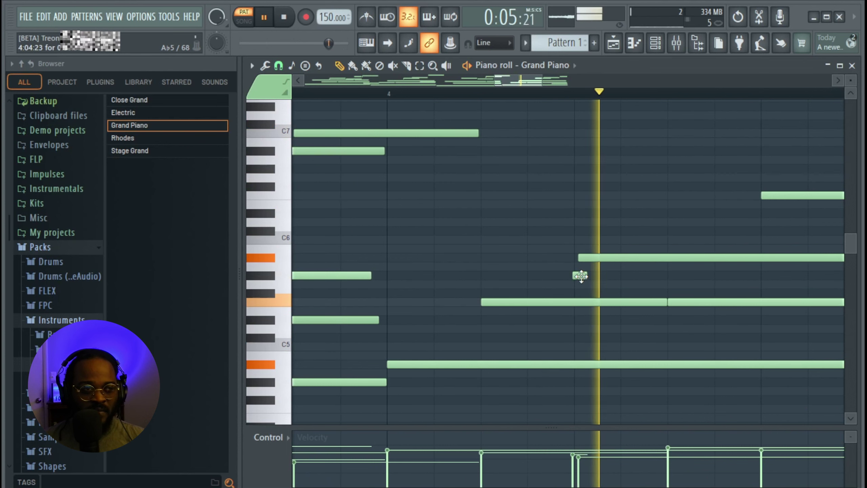
drag(581, 276, 761, 213)
scroll(730, 231, down, 5)
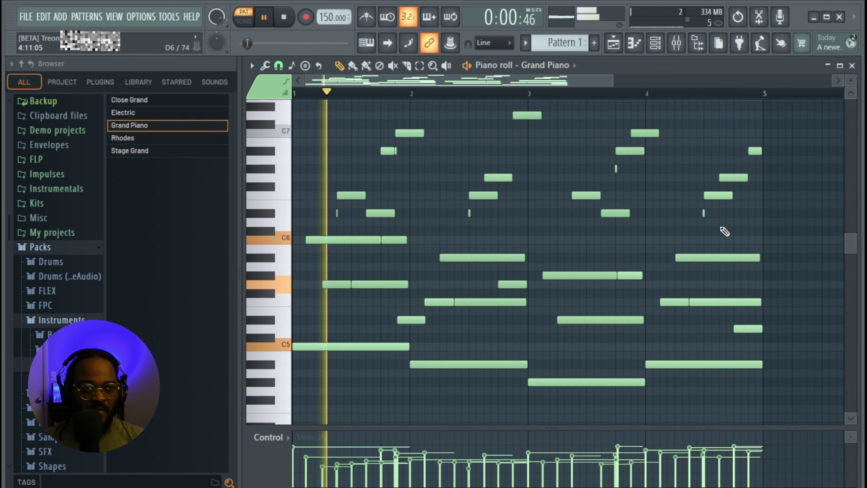
scroll(731, 229, up, 4)
right_click(659, 213)
- Try a short A♭6 grace note slightly ahead of the final B♭6 melody note in bar 4 and play it back
scroll(717, 226, up, 1)
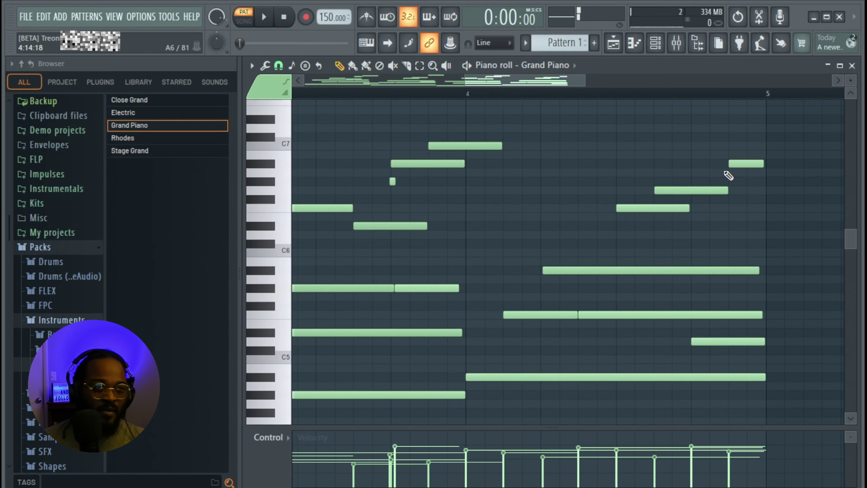
scroll(728, 176, up, 4)
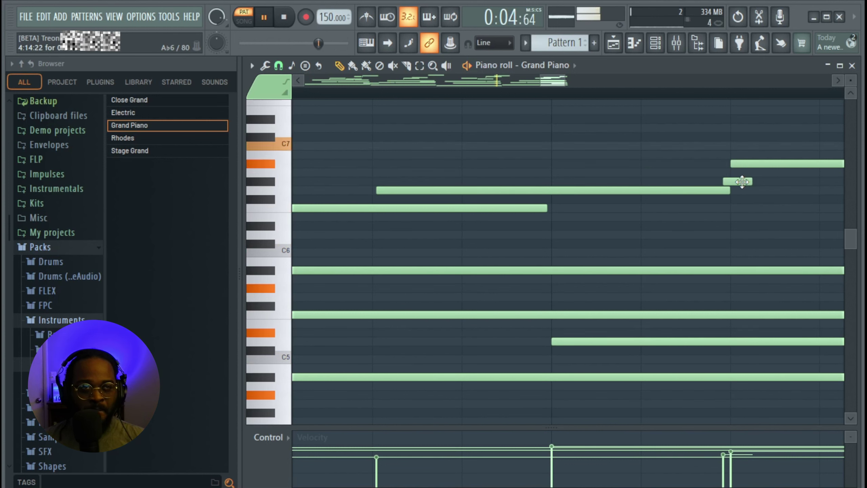
drag(742, 182, 741, 182)
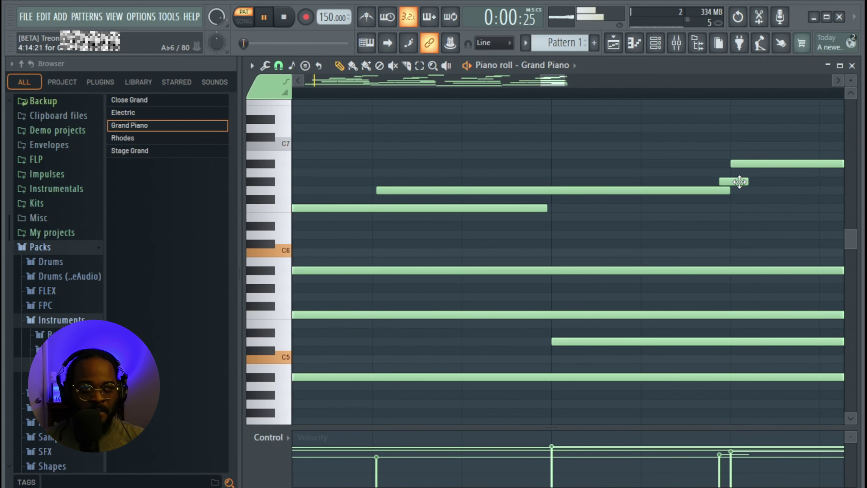
key(space)
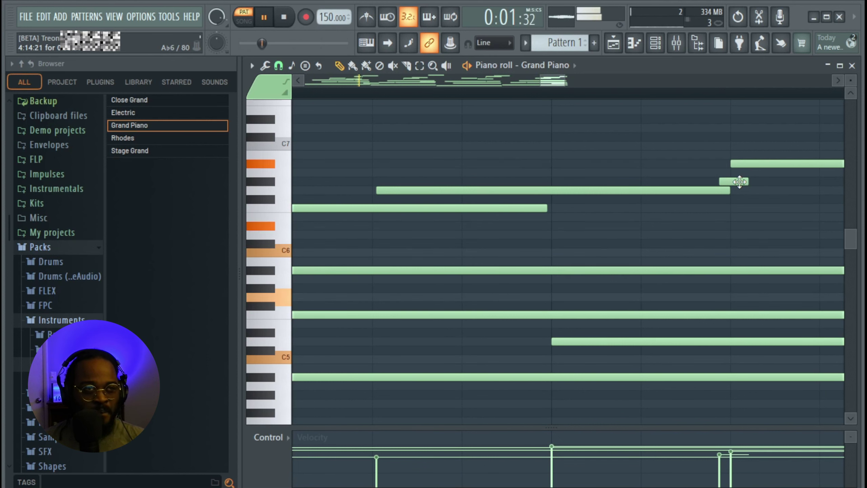
right_click(740, 181)
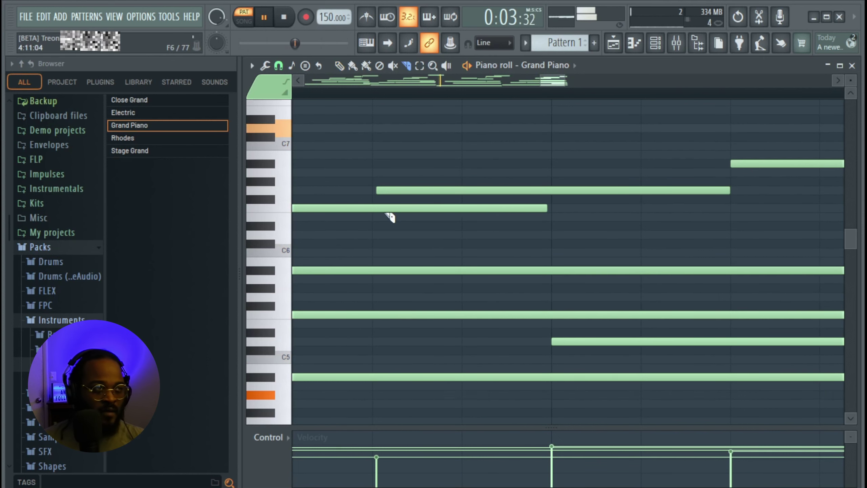
- Slice the F6 melody note in bar 4 just before the G6 starts, then shorten the second slice and lower its velocity
ctrl+scroll(382, 208, up, 2)
drag(377, 203, 376, 218)
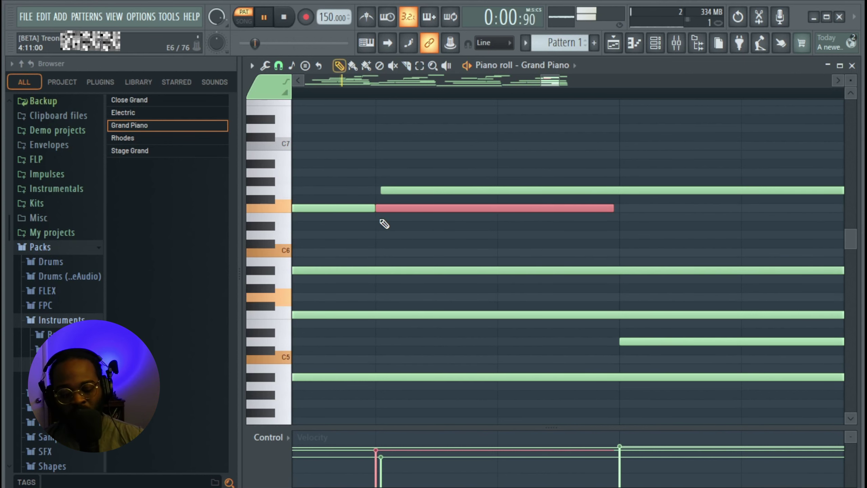
drag(612, 211, 472, 214)
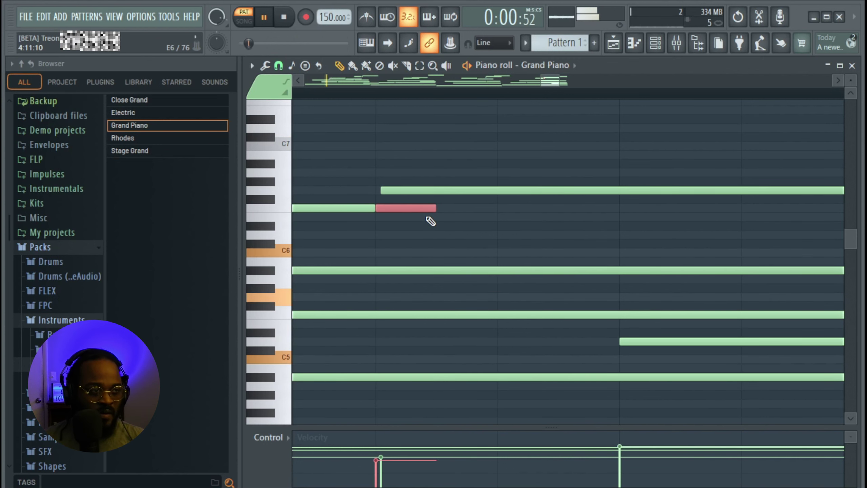
scroll(521, 239, down, 3)
key(space)
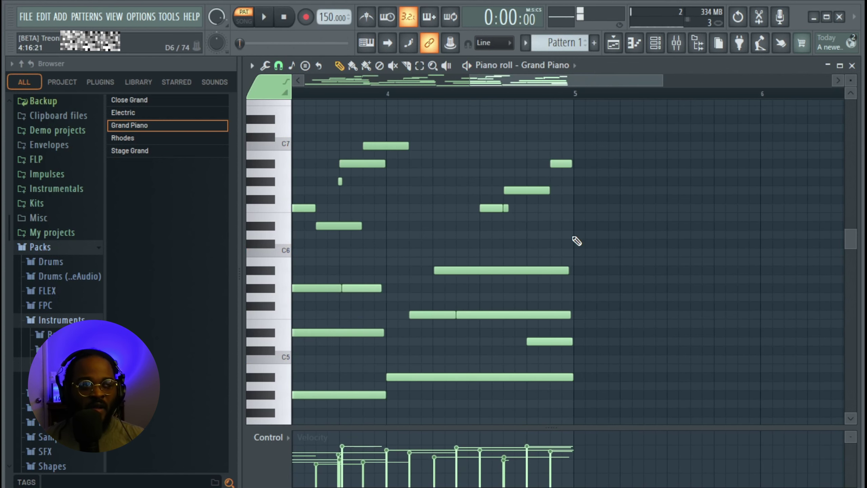
- Duplicate all notes of the four-bar progression into bars 5 to 8 and clear the note selection
scroll(577, 241, down, 3)
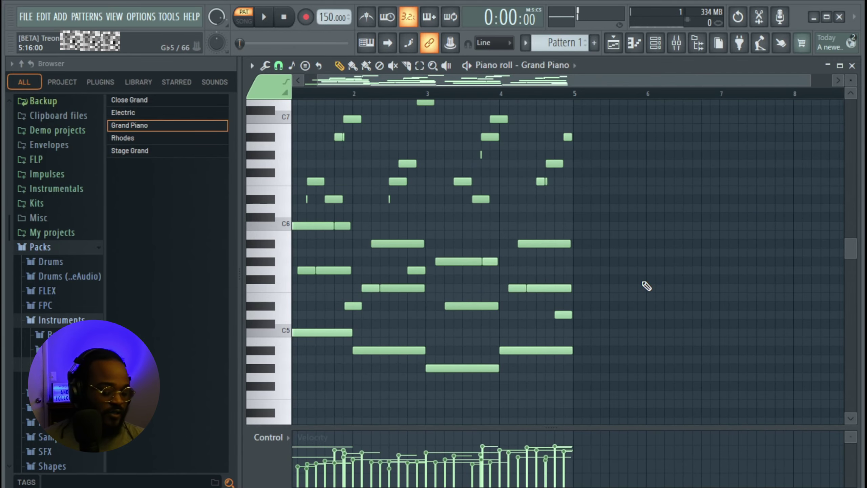
key(ctrl+a)
key(ctrl+b)
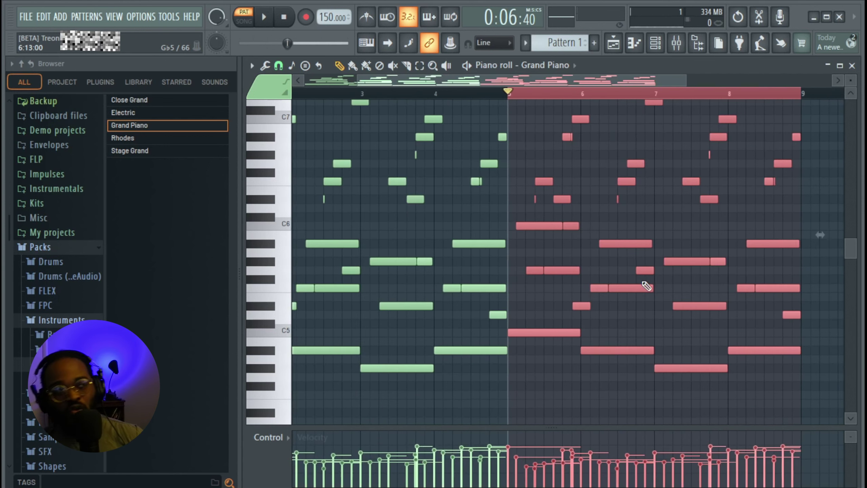
scroll(647, 286, up, 8)
scroll(646, 286, down, 12)
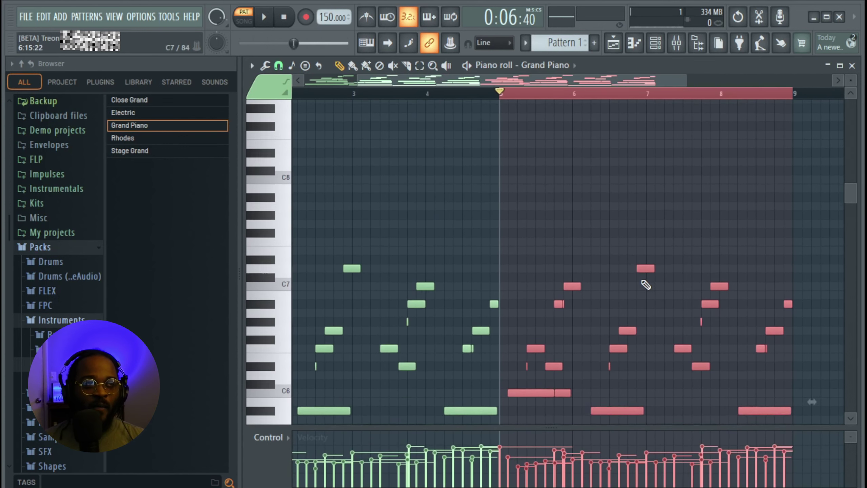
key(ctrl+d)
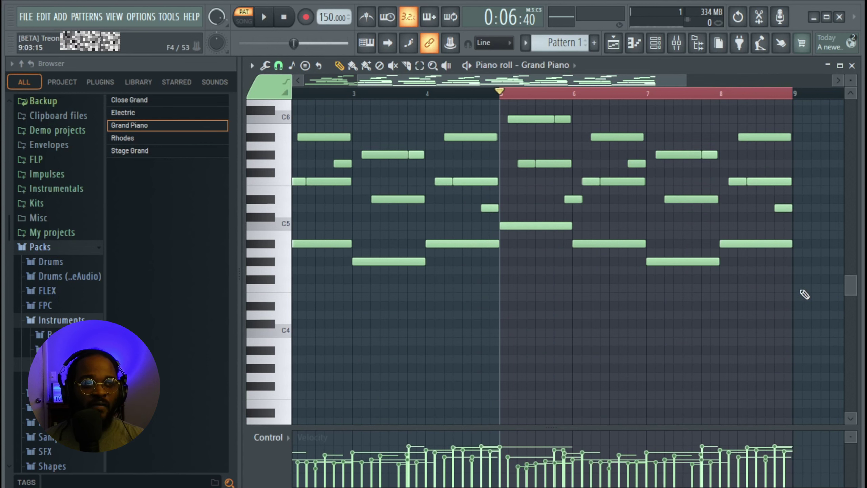
- Copy the lowest root notes across all eight bars, transpose the copies one octave down, and play back the result
drag(795, 309, 268, 226)
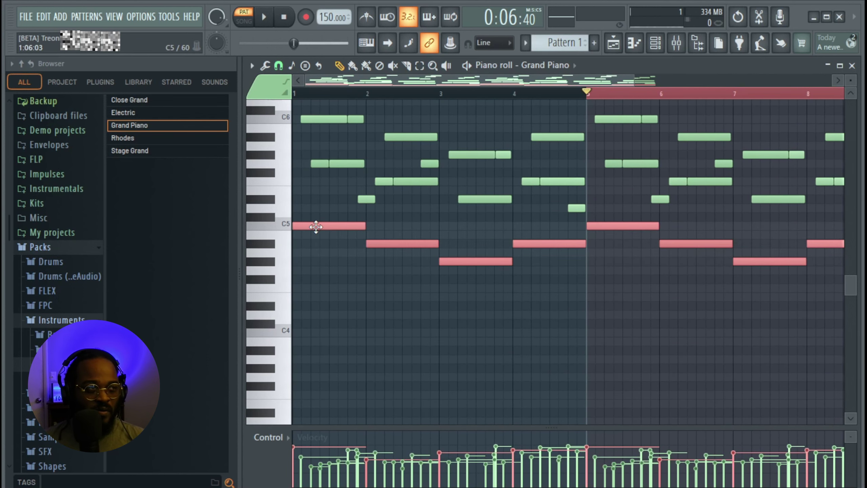
key(ctrl+c)
key(ctrl+v)
key(Down)
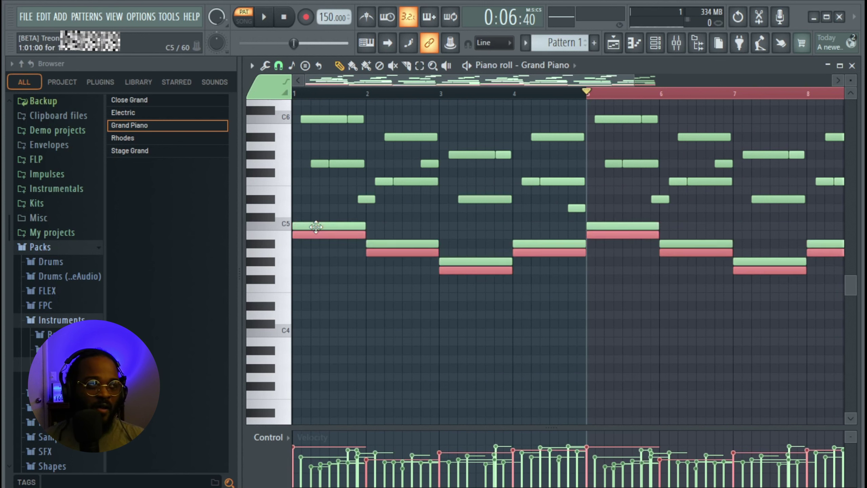
key(Up)
key(ctrl+Down)
key(space)
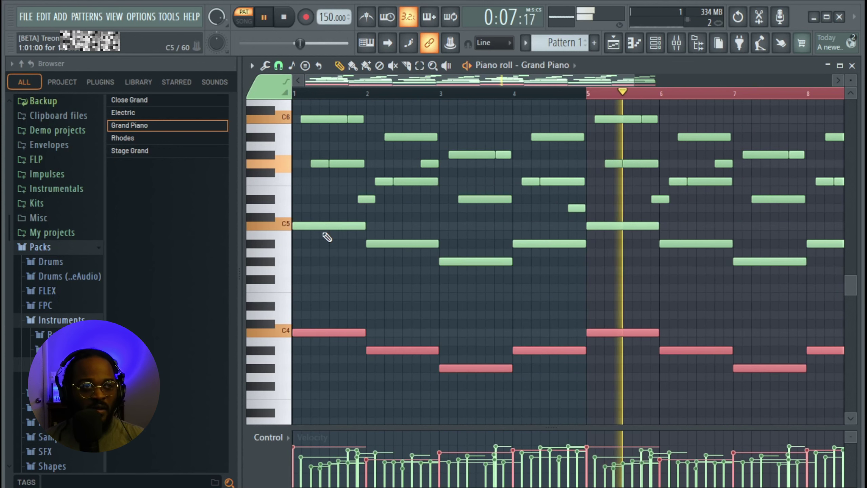
- Clear the bass-note selection and play back the progression from bar 5 to check the lower bass notes
click(472, 320)
key(space)
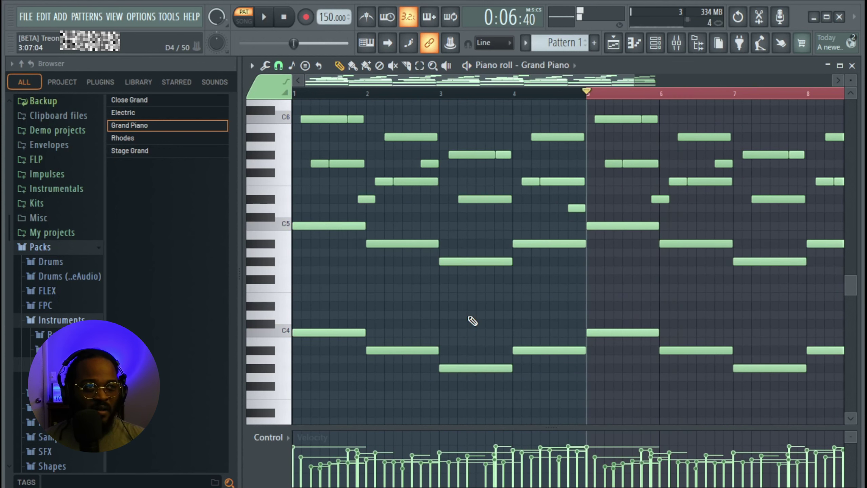
scroll(472, 320, down, 3)
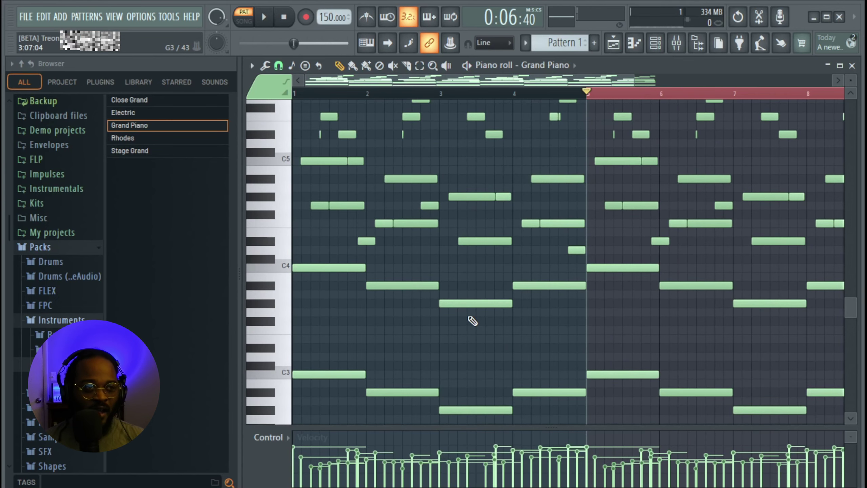
key(space)
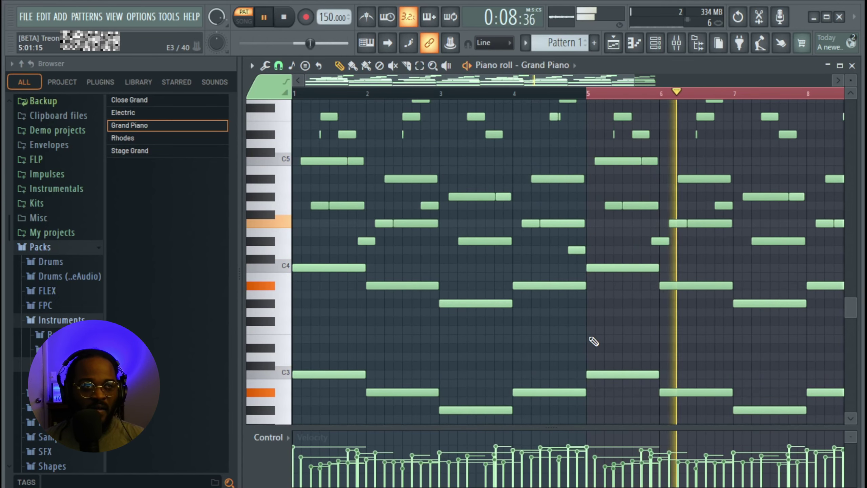
scroll(629, 342, up, 1)
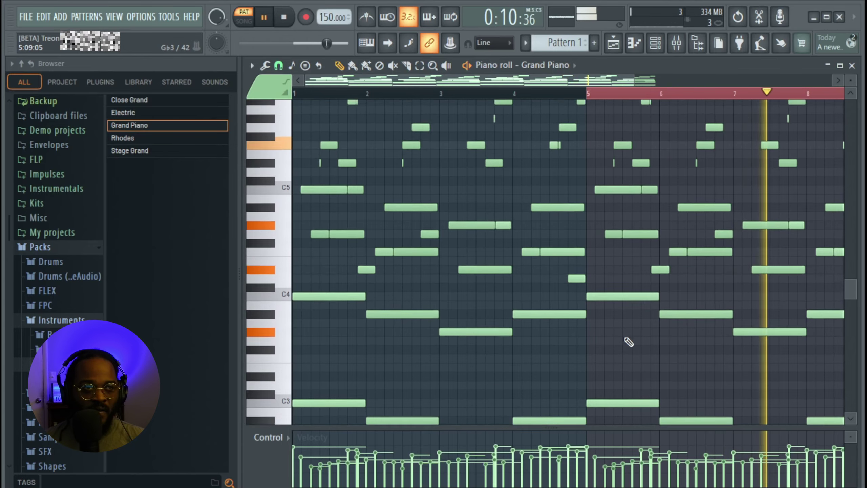
scroll(629, 341, up, 1)
key(space)
scroll(642, 335, up, 4)
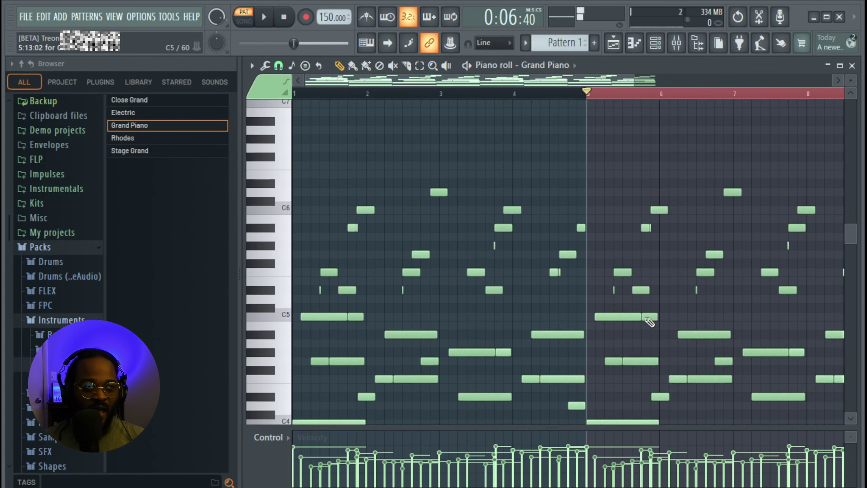
scroll(648, 319, up, 3)
scroll(616, 272, up, 4)
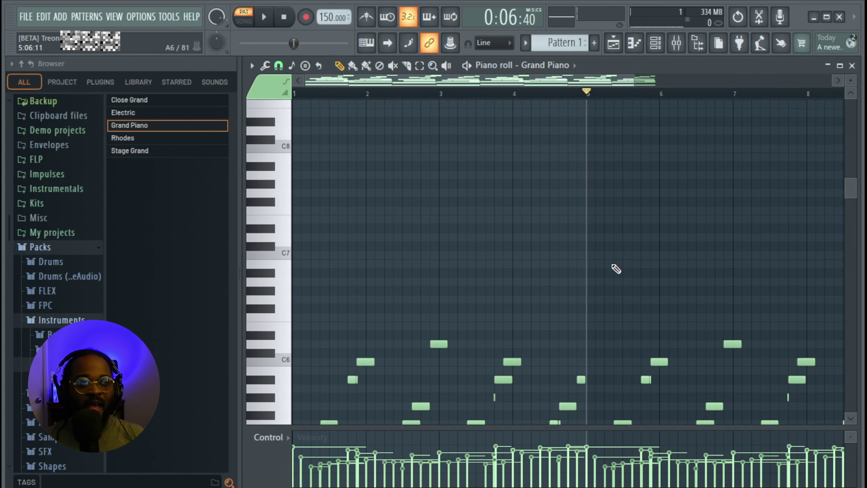
- Add a short C7 note at the start of bar 5 to begin a high counter-melody
scroll(609, 372, up, 5)
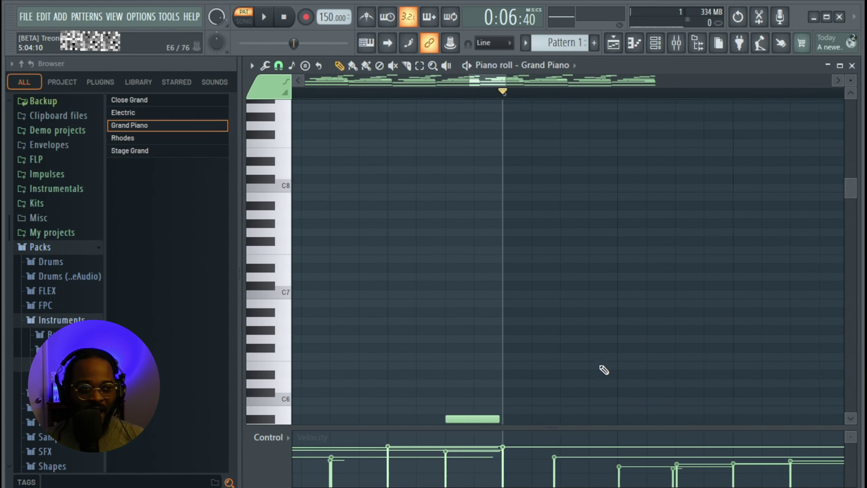
click(470, 377)
right_click(499, 376)
scroll(500, 381, down, 3)
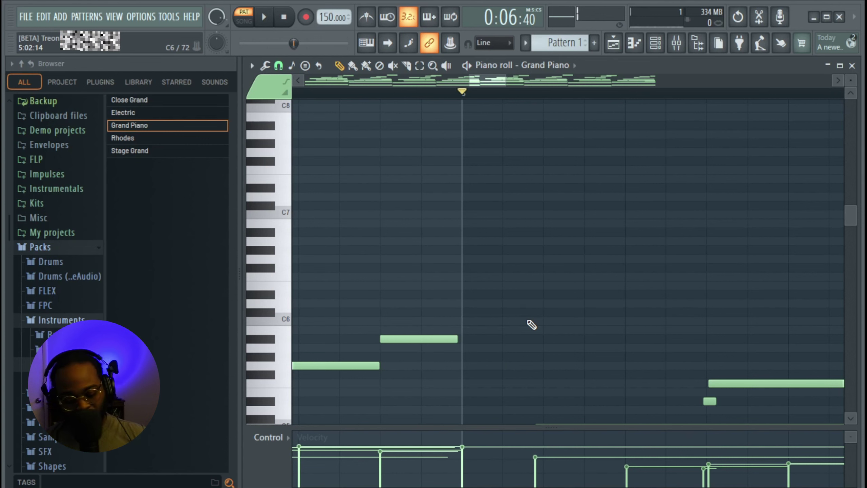
scroll(532, 325, up, 3)
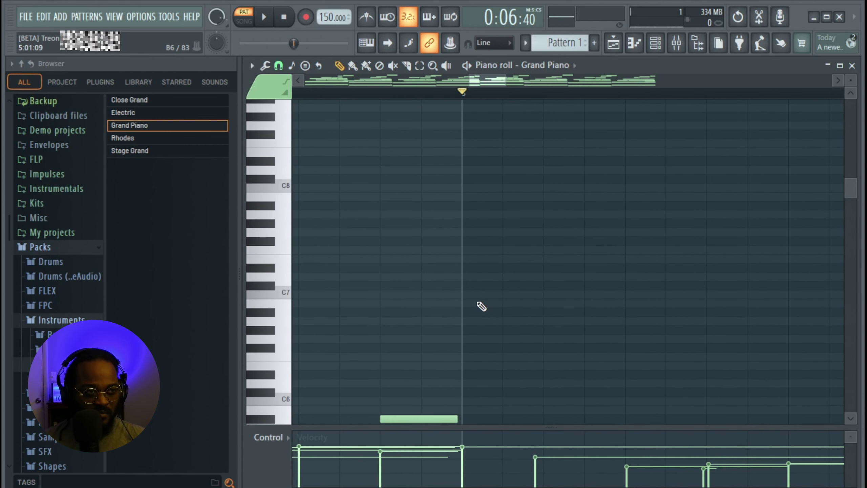
click(465, 295)
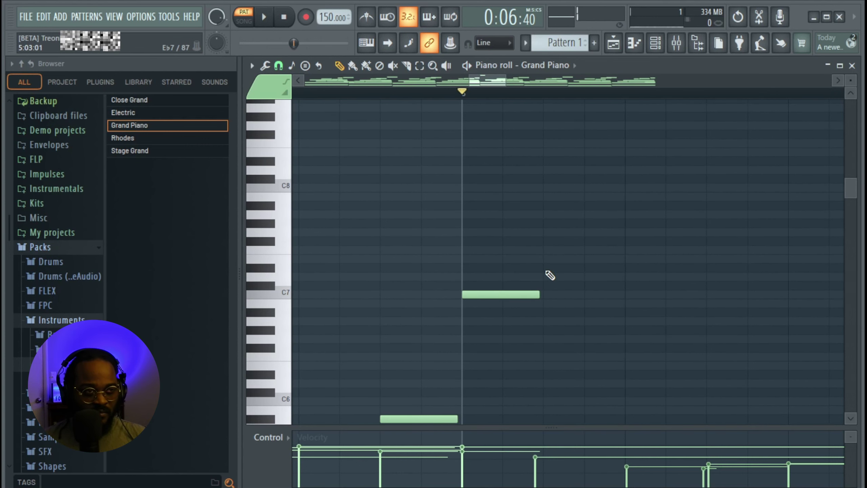
- Add a short E♭7 note on beat 2 of bar 5 and audition it
click(544, 270)
key(space)
key(space)
drag(568, 270, 626, 269)
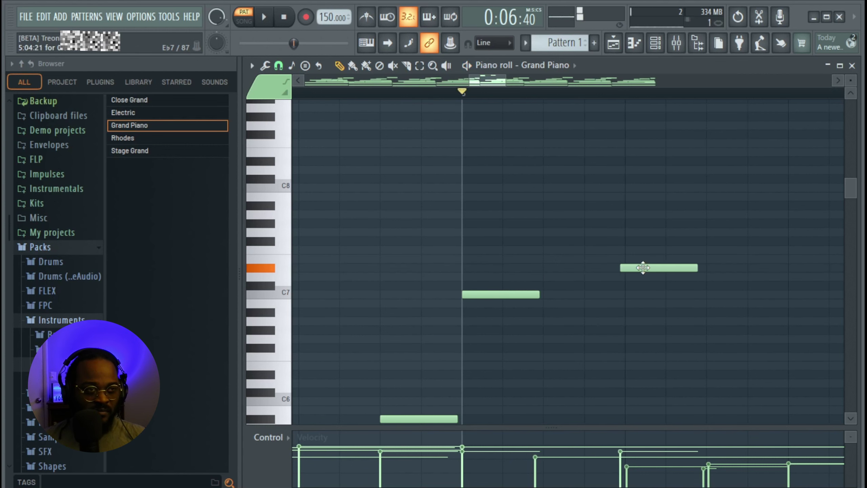
key(space)
key(space)
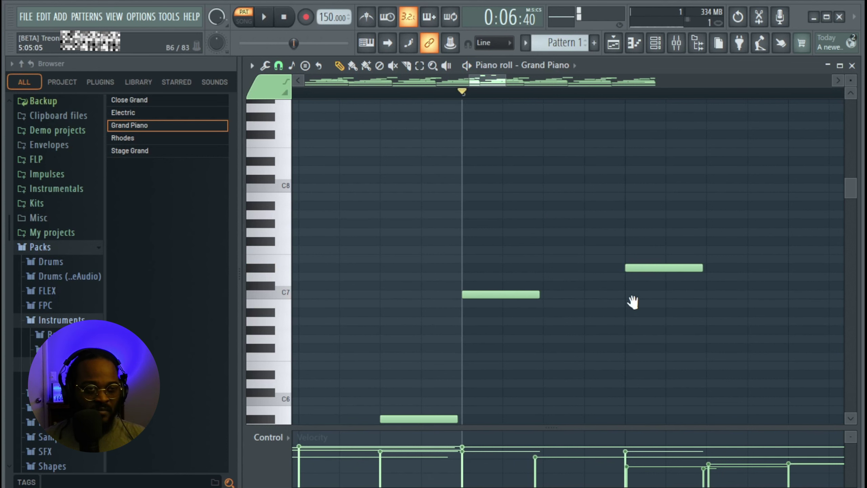
- Add a short A♭7 note on beat 4 of bar 5 and play back the phrase to check its pitch and timing
scroll(632, 301, right, 5)
key(space)
key(space)
scroll(632, 236, right, 1)
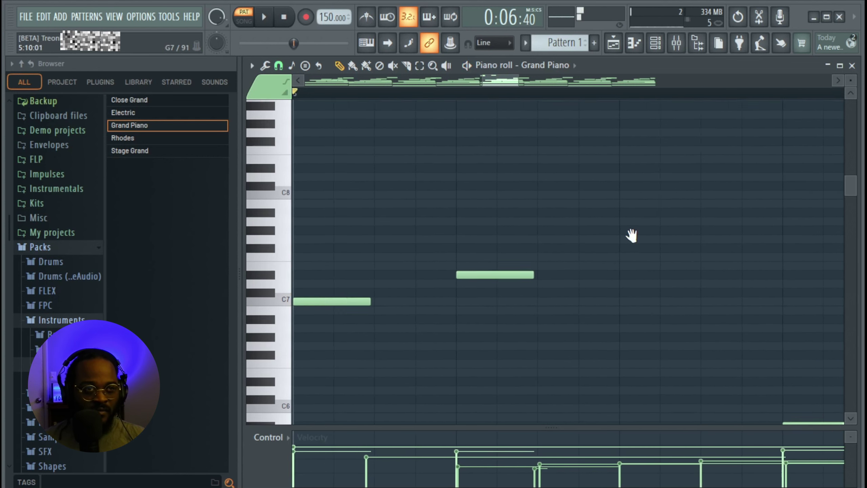
scroll(632, 235, right, 1)
key(space)
key(space)
click(649, 213)
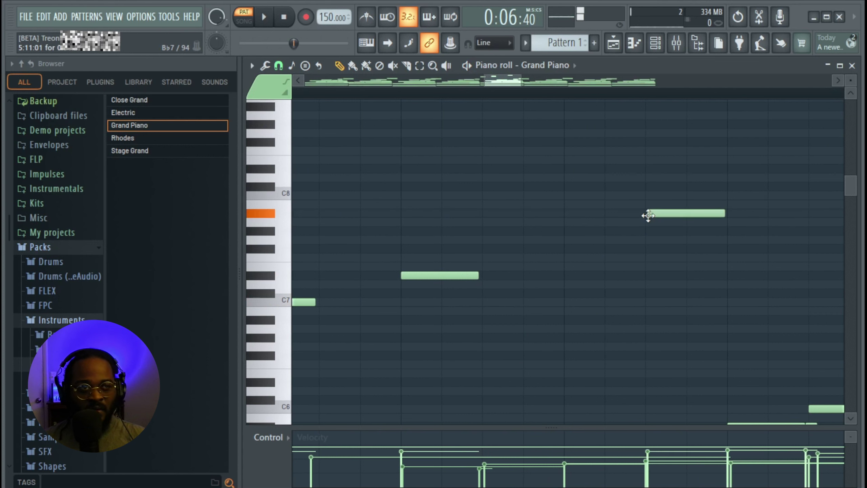
key(space)
drag(674, 212, 749, 236)
key(space)
key(space)
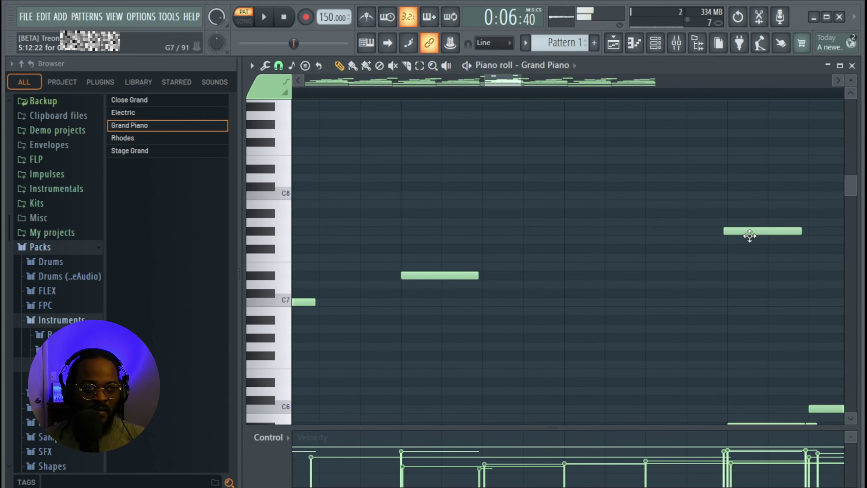
key(space)
key(space)
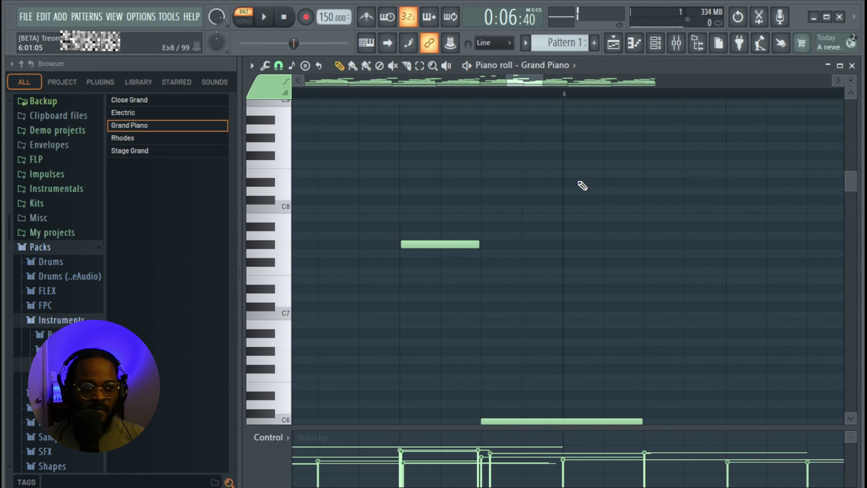
- Add short high notes in bar 6, C8 on beat 2 and B♭7 on beat 3, and audition them
mouse_move(652, 189)
mouse_down()
mouse_move(665, 184)
mouse_move(666, 230)
mouse_up()
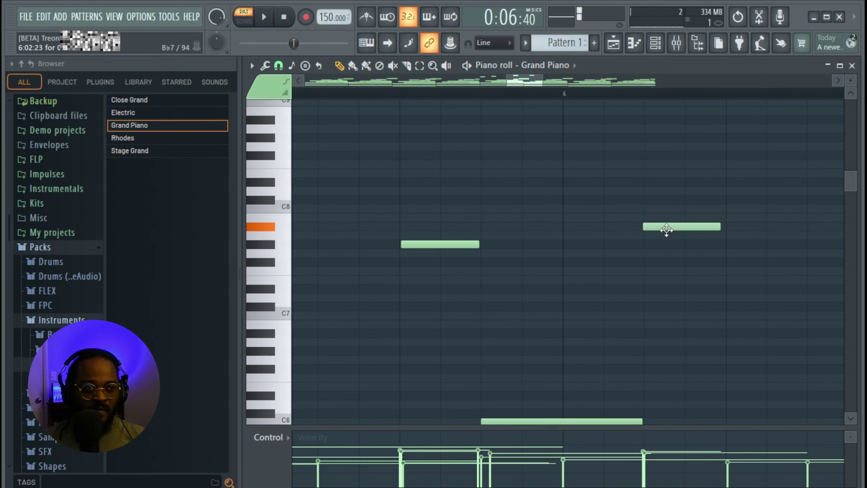
drag(691, 270, 600, 272)
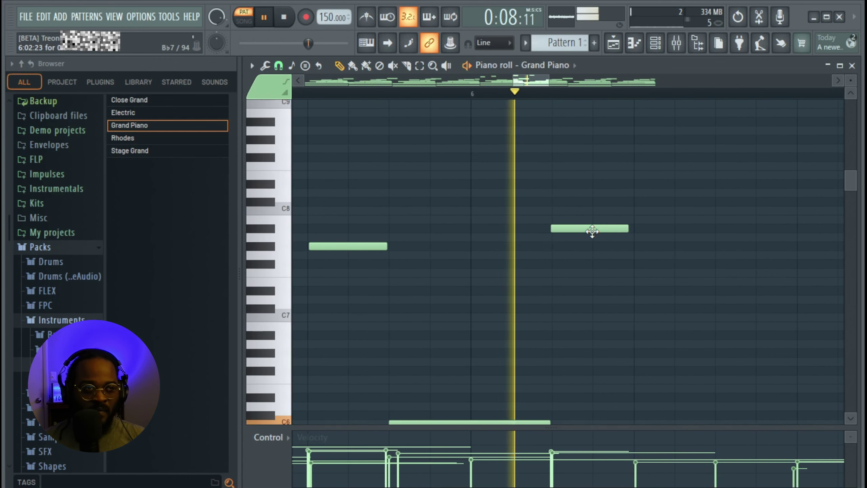
drag(593, 231, 672, 251)
key(space)
key(space)
drag(564, 249, 559, 215)
key(space)
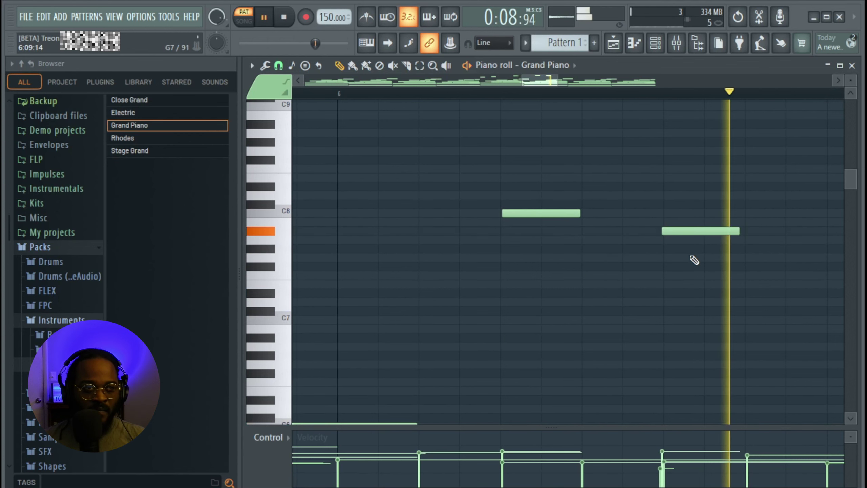
key(space)
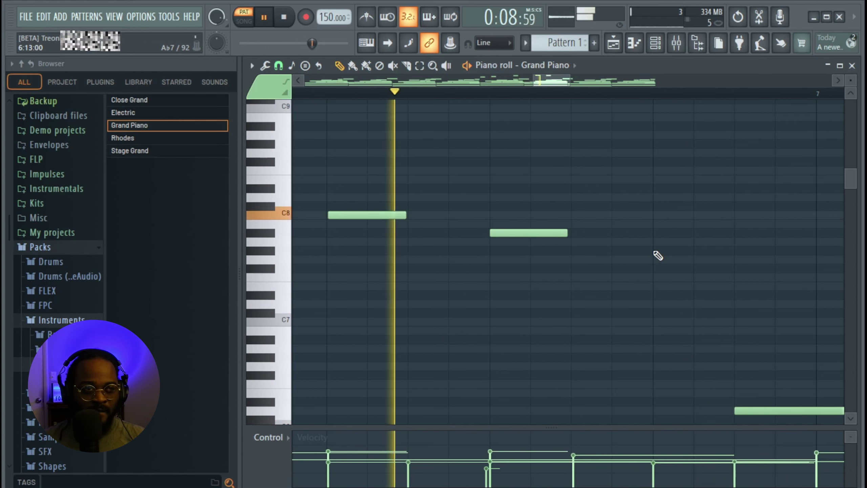
- Complete the descending line in bar 6 with G7 on beat 4 and F7 half a beat after it, auditioning the result
click(658, 254)
key(space)
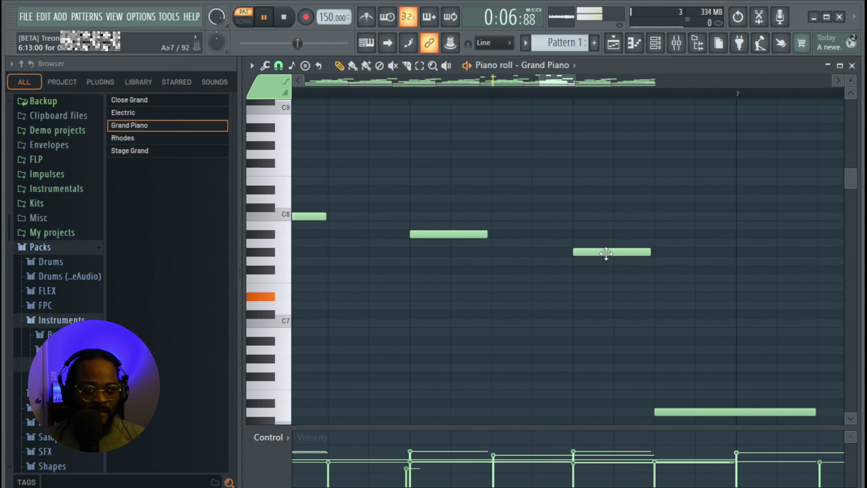
drag(606, 254, 605, 263)
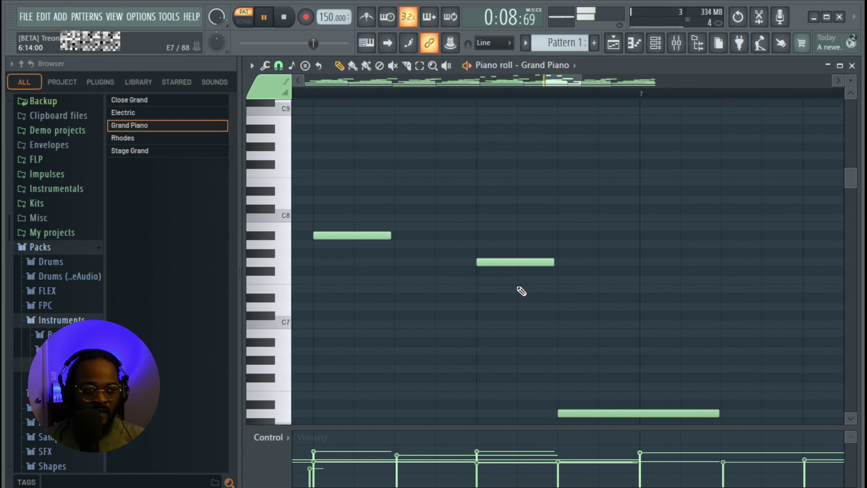
click(521, 291)
key(space)
mouse_move(563, 290)
mouse_down()
mouse_move(602, 291)
mouse_move(606, 281)
mouse_up()
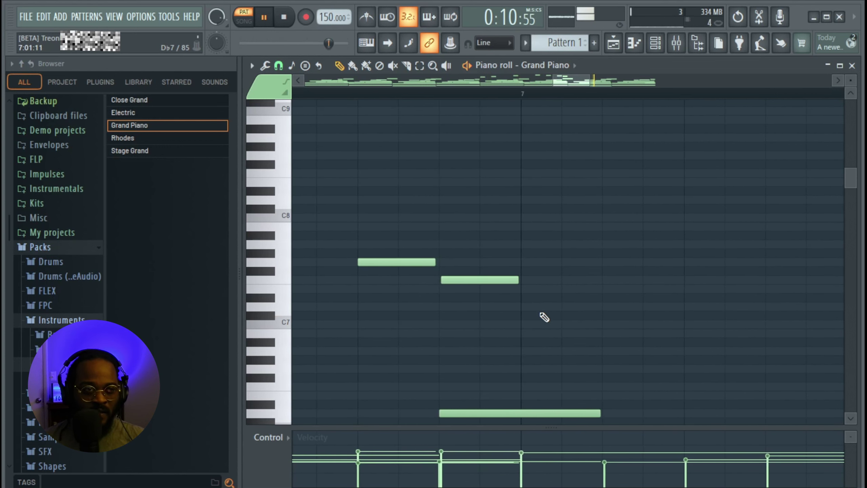
key(space)
- Add short high notes at the end of bar 7, E♭7 on beat 4 and F7 half a beat after it
scroll(556, 316, down, 2)
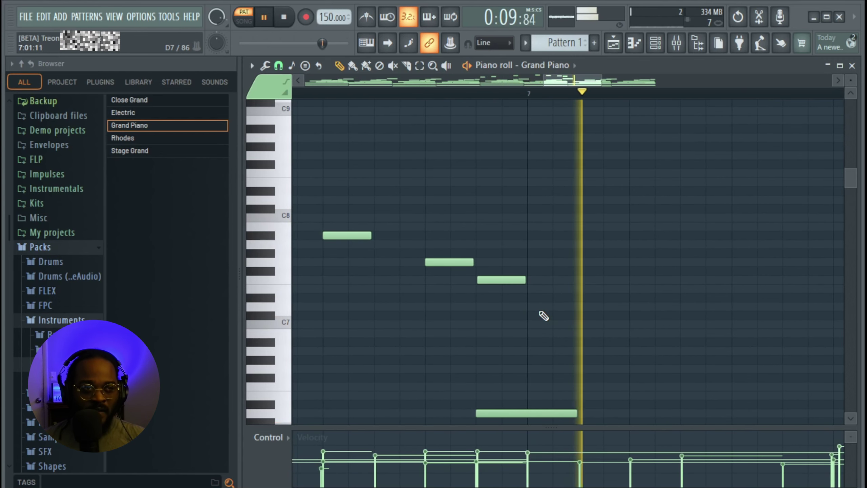
scroll(554, 311, right, 1)
key(space)
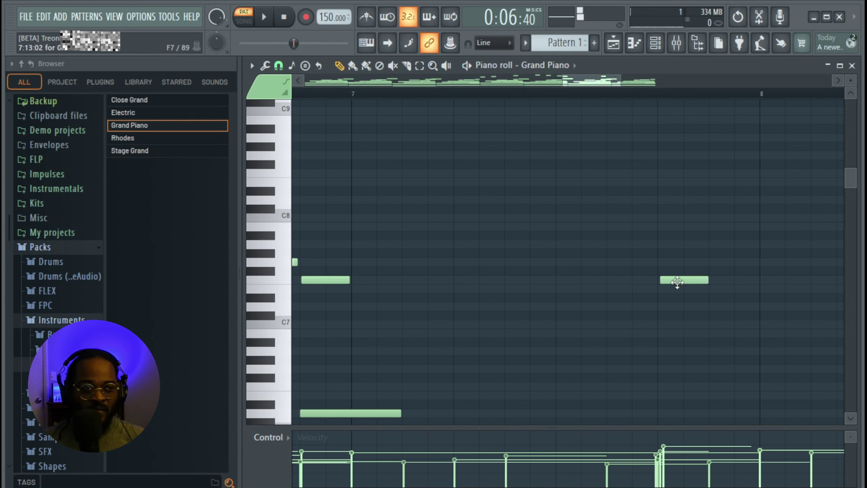
drag(674, 284, 676, 301)
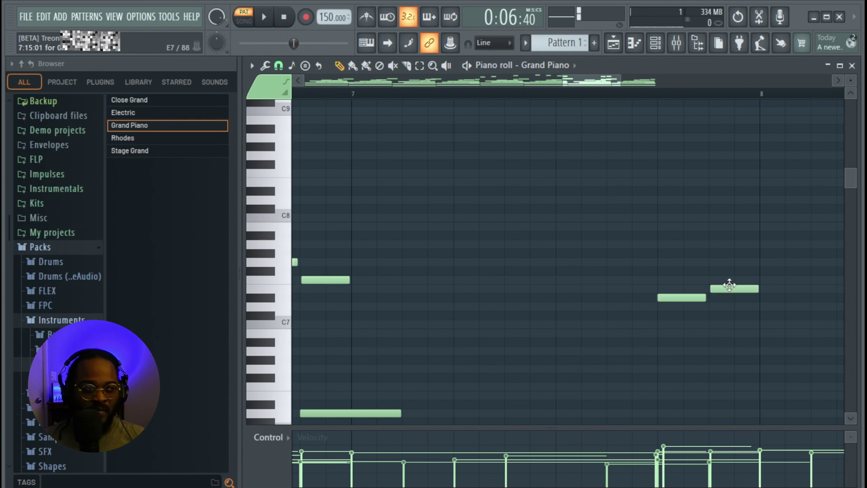
drag(730, 291, 731, 277)
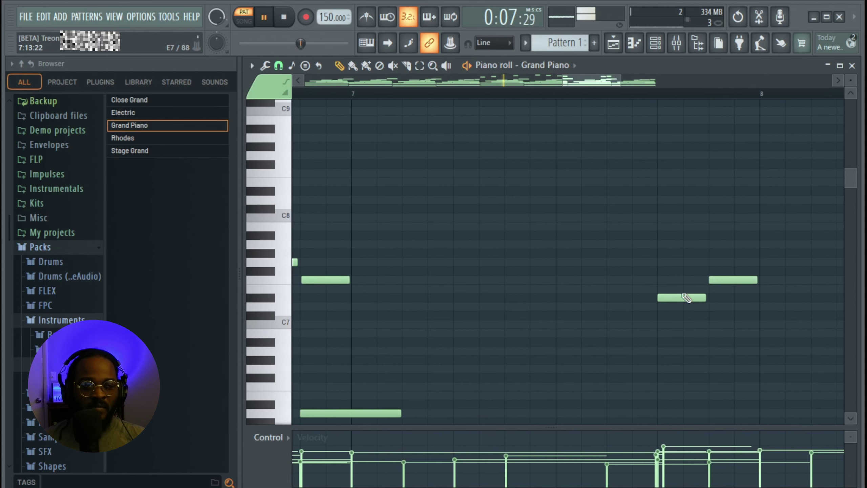
- Play back the progression from bar 1 to check the new high notes against the chords and melody
scroll(687, 298, down, 4)
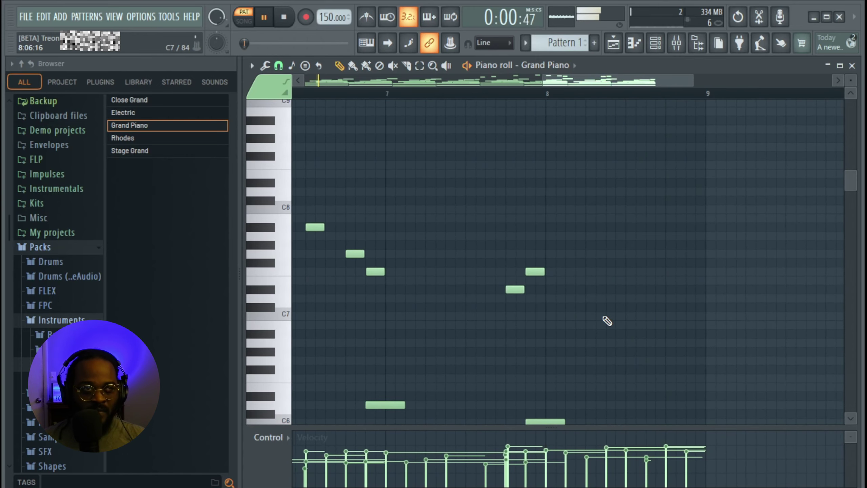
scroll(607, 321, down, 5)
key(space)
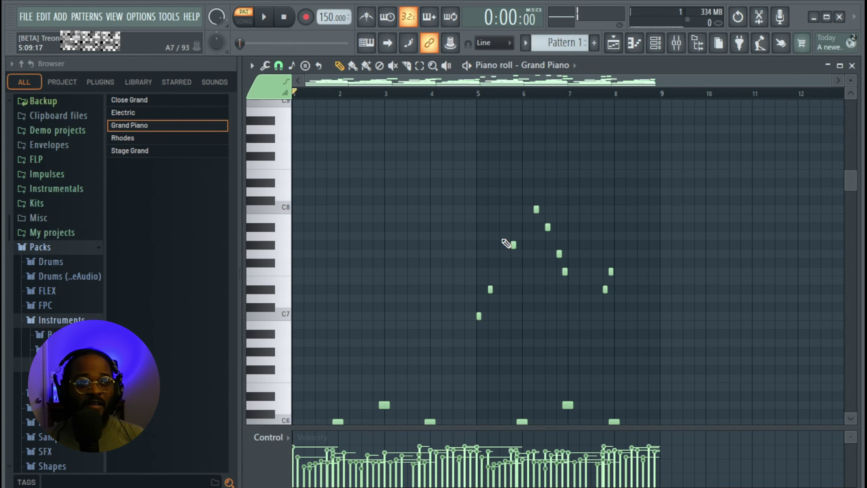
scroll(507, 242, down, 4)
key(space)
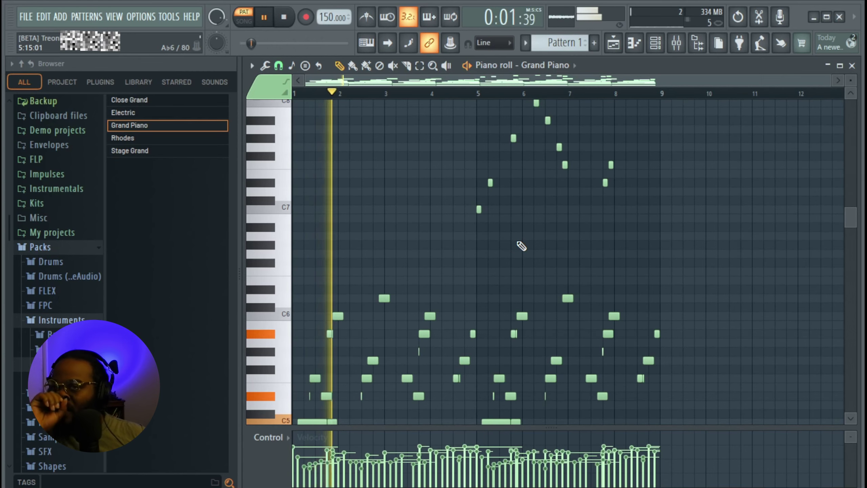
scroll(529, 266, down, 1)
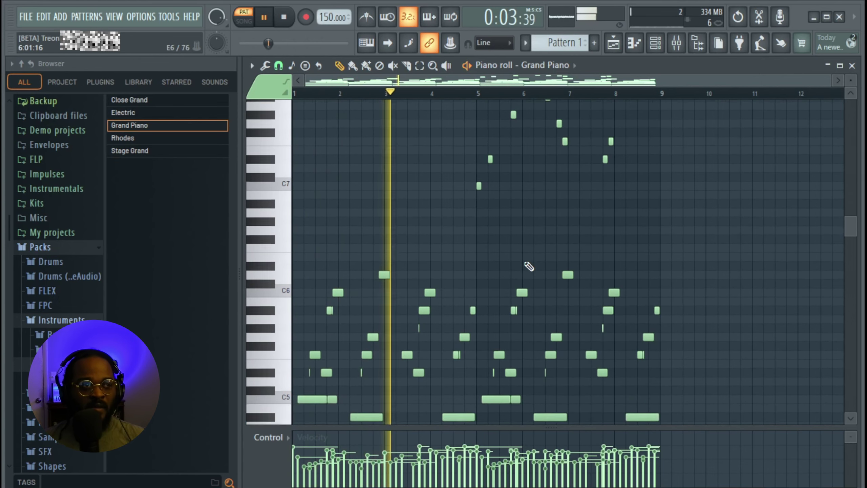
scroll(529, 266, down, 5)
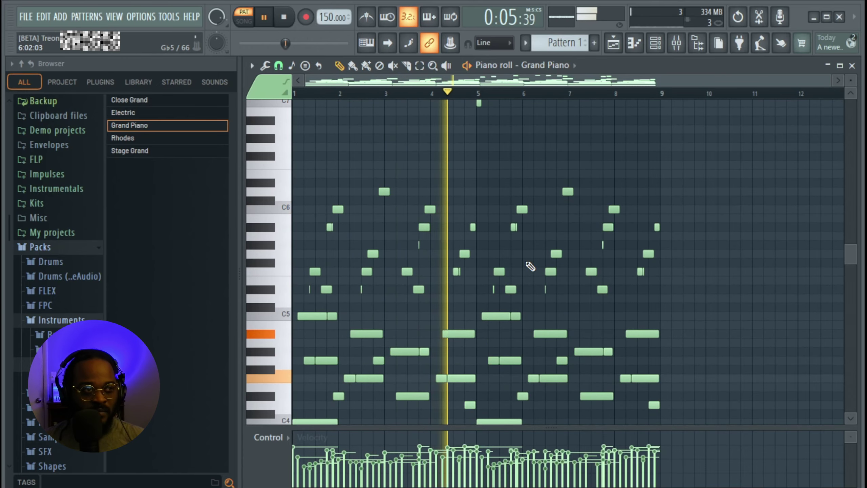
scroll(535, 264, up, 6)
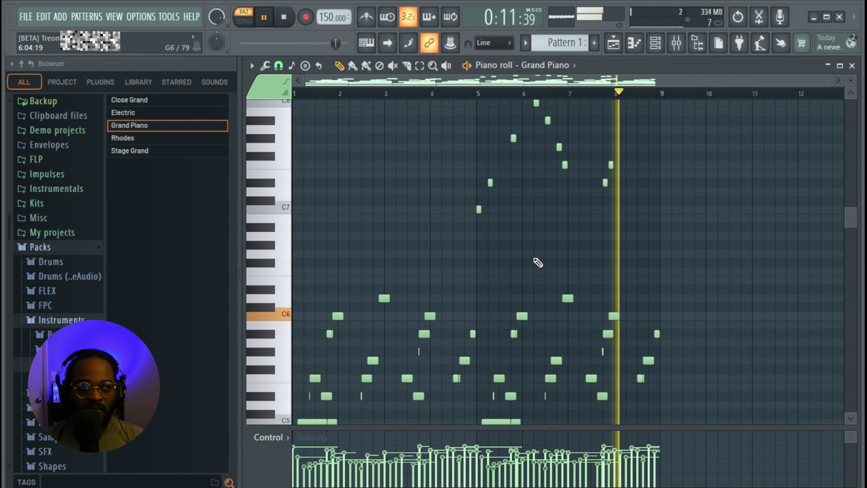
key(space)
- Add A♭7 on beat 4 of bar 8 and B♭7 half a beat after it, and trim the final B♭5 note's start slightly later
scroll(626, 208, up, 3)
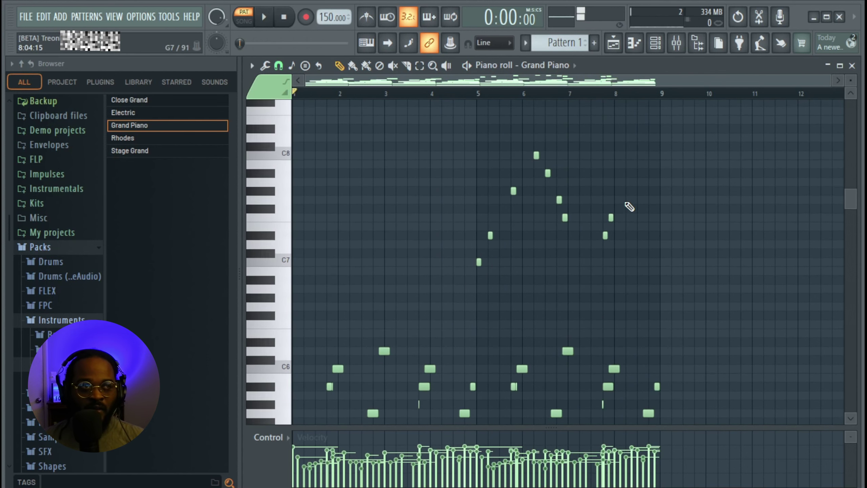
ctrl+scroll(627, 208, up, 3)
drag(573, 257, 672, 196)
key(space)
scroll(678, 200, up, 2)
click(701, 231)
scroll(707, 236, up, 4)
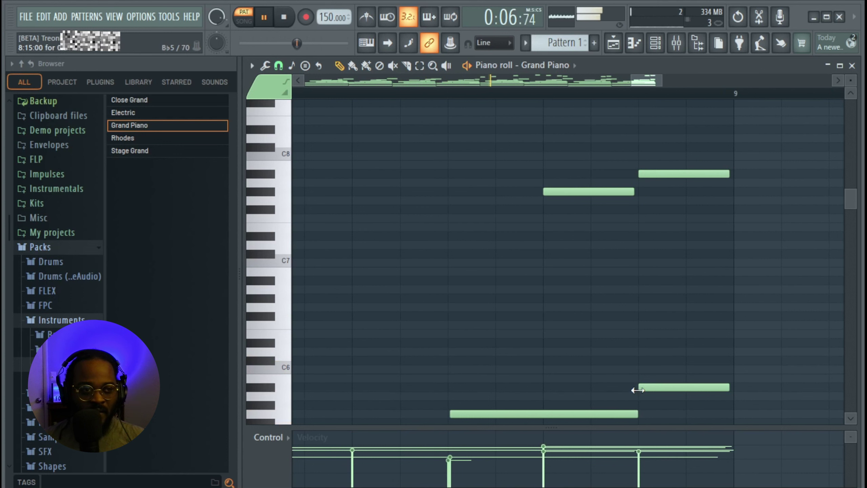
drag(639, 388, 644, 388)
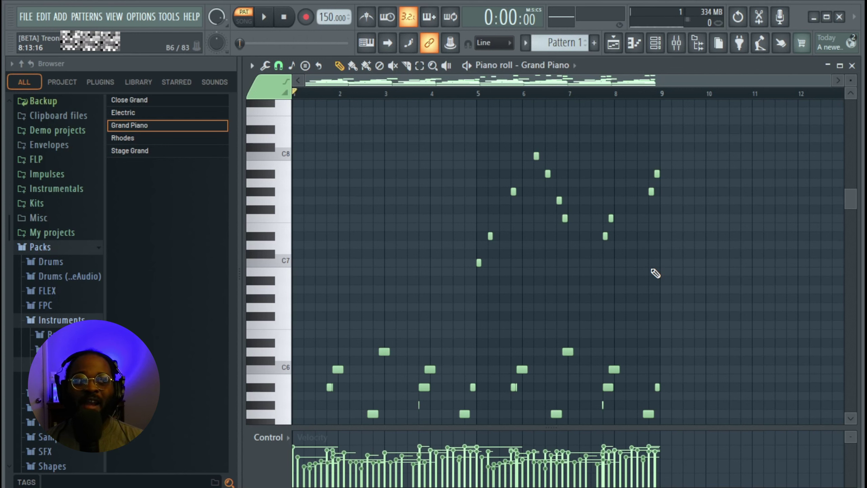
scroll(655, 274, down, 5)
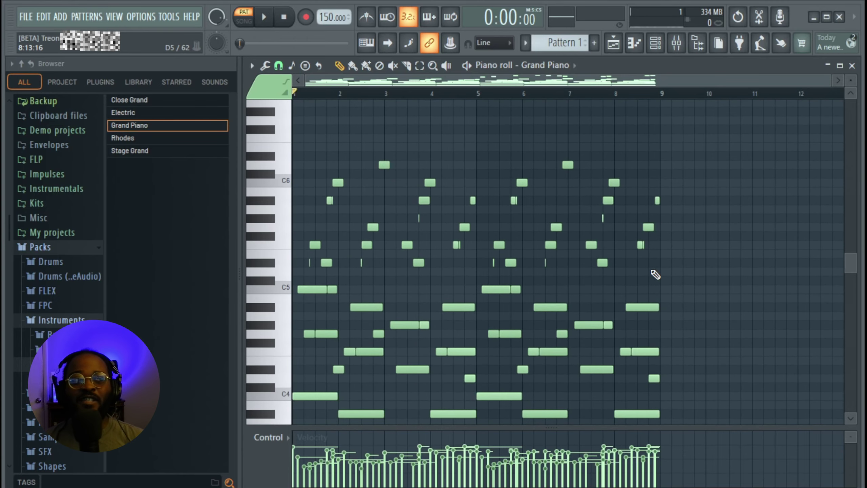